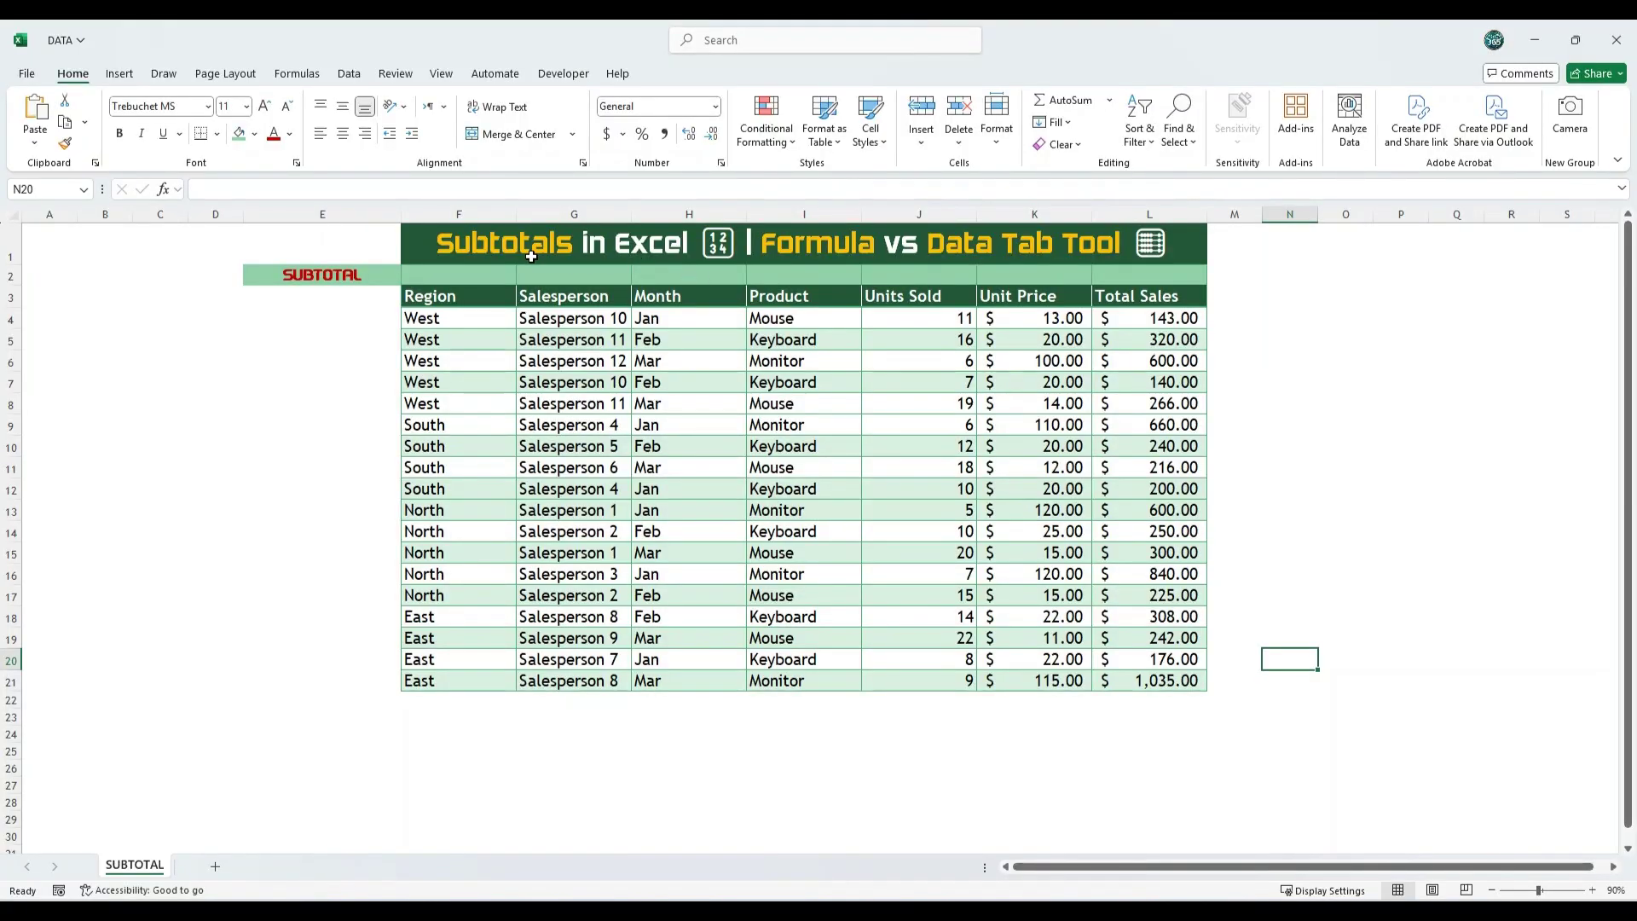
Select the sales table's header cells F3:L3, Region through Total Sales.
left_click(537, 249)
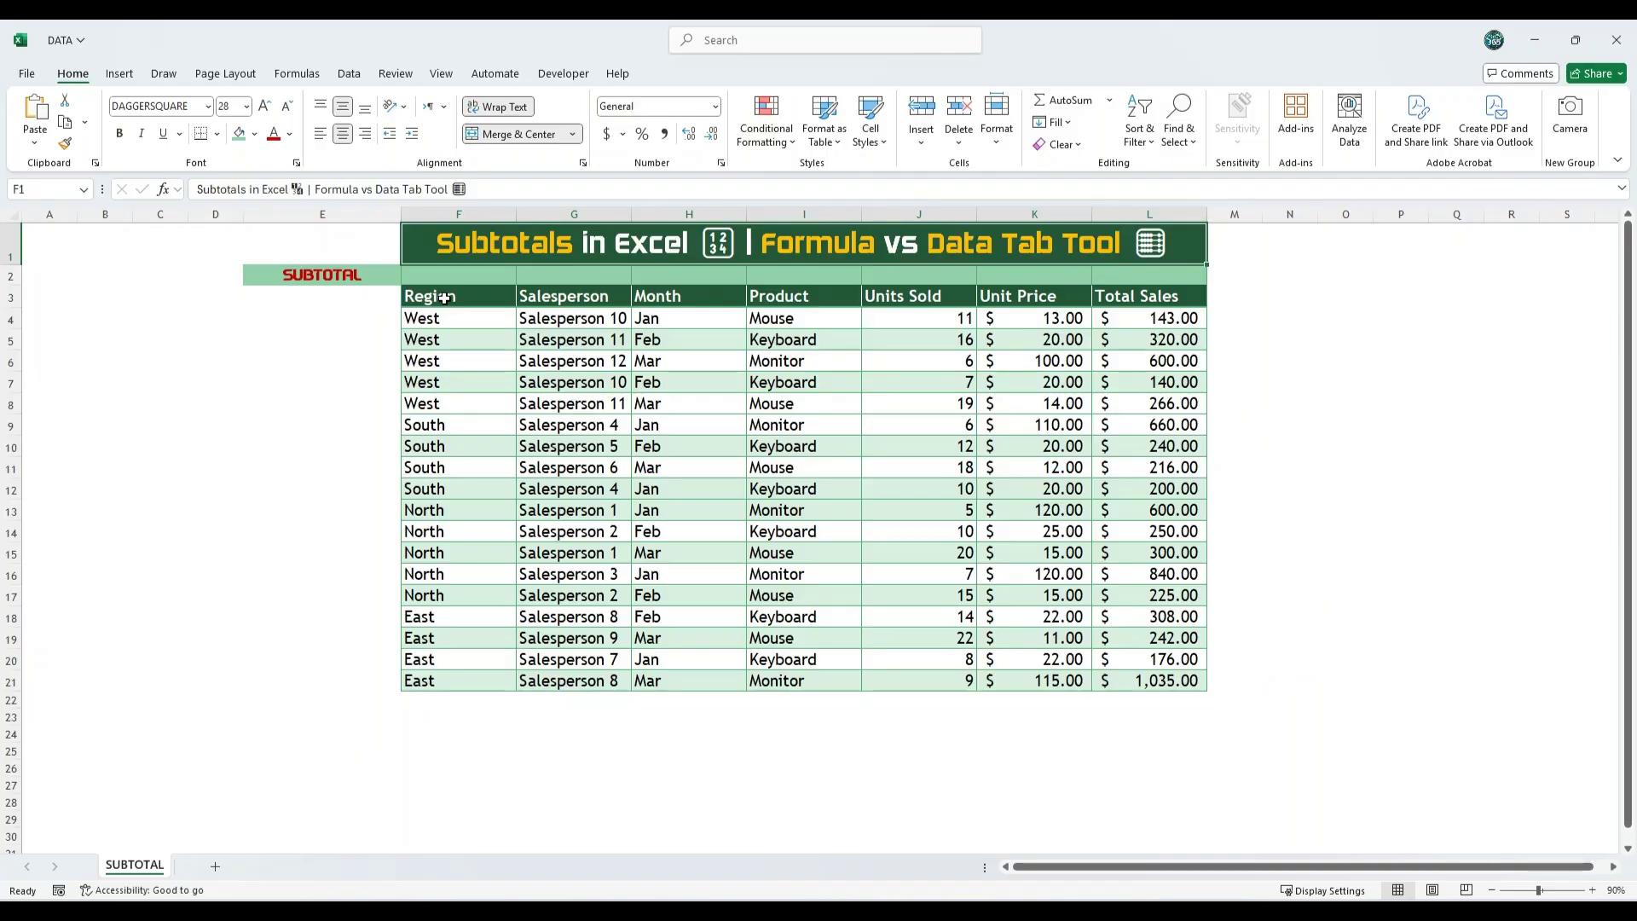
left_click_drag(444, 298, 1137, 302)
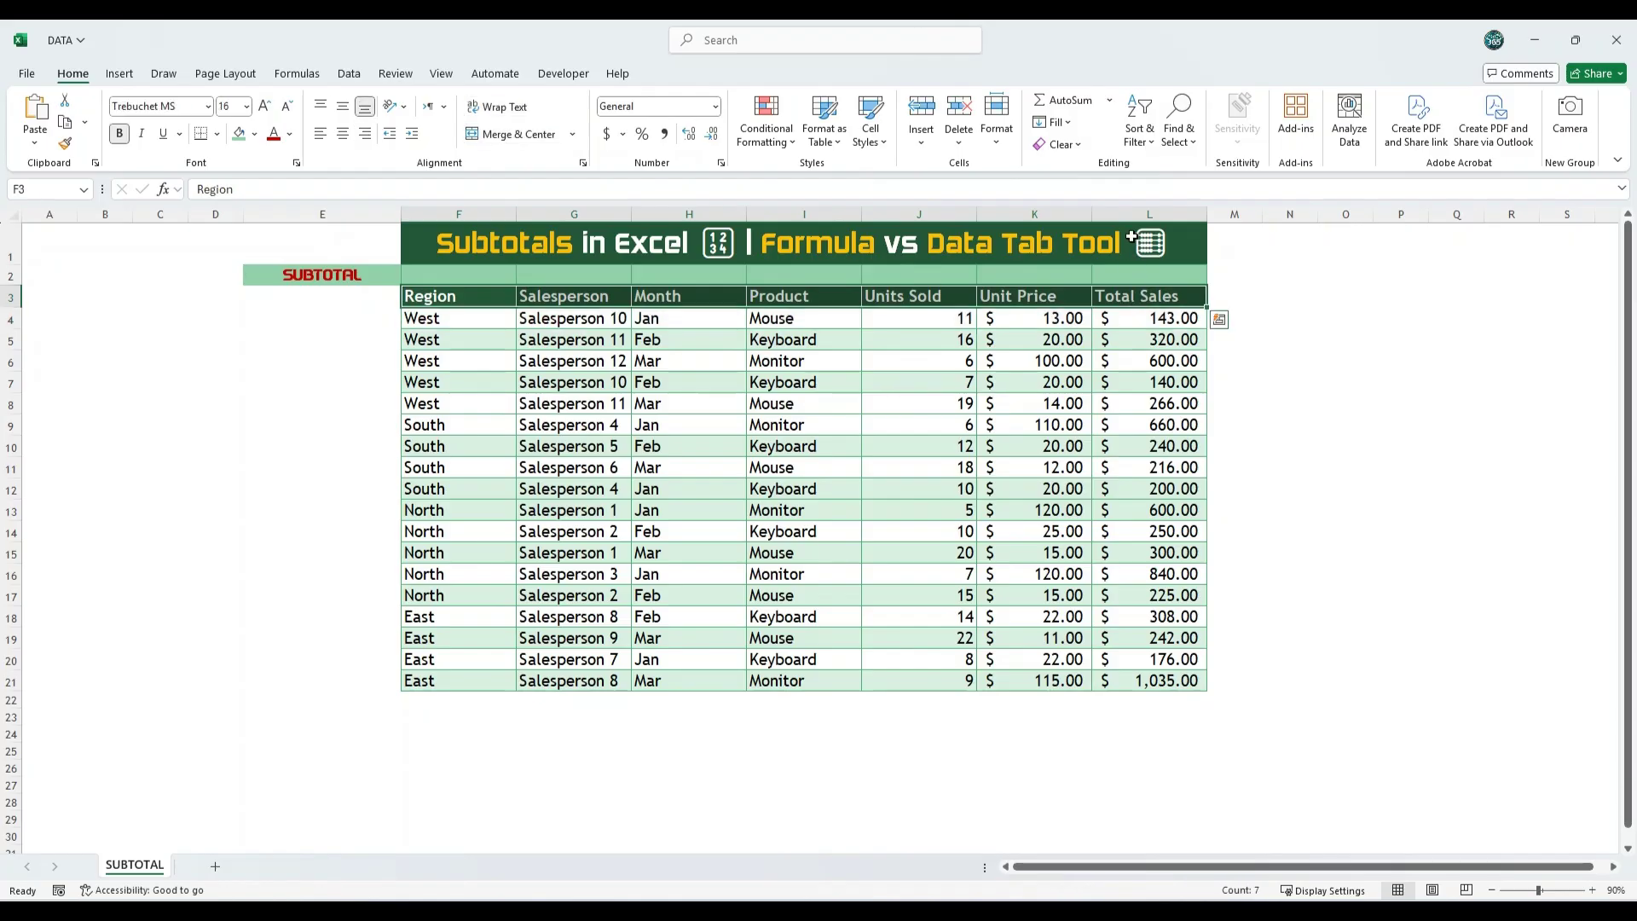
Add filter dropdowns to every header, Region through Total Sales, from Sort & Filter.
left_click(1141, 142)
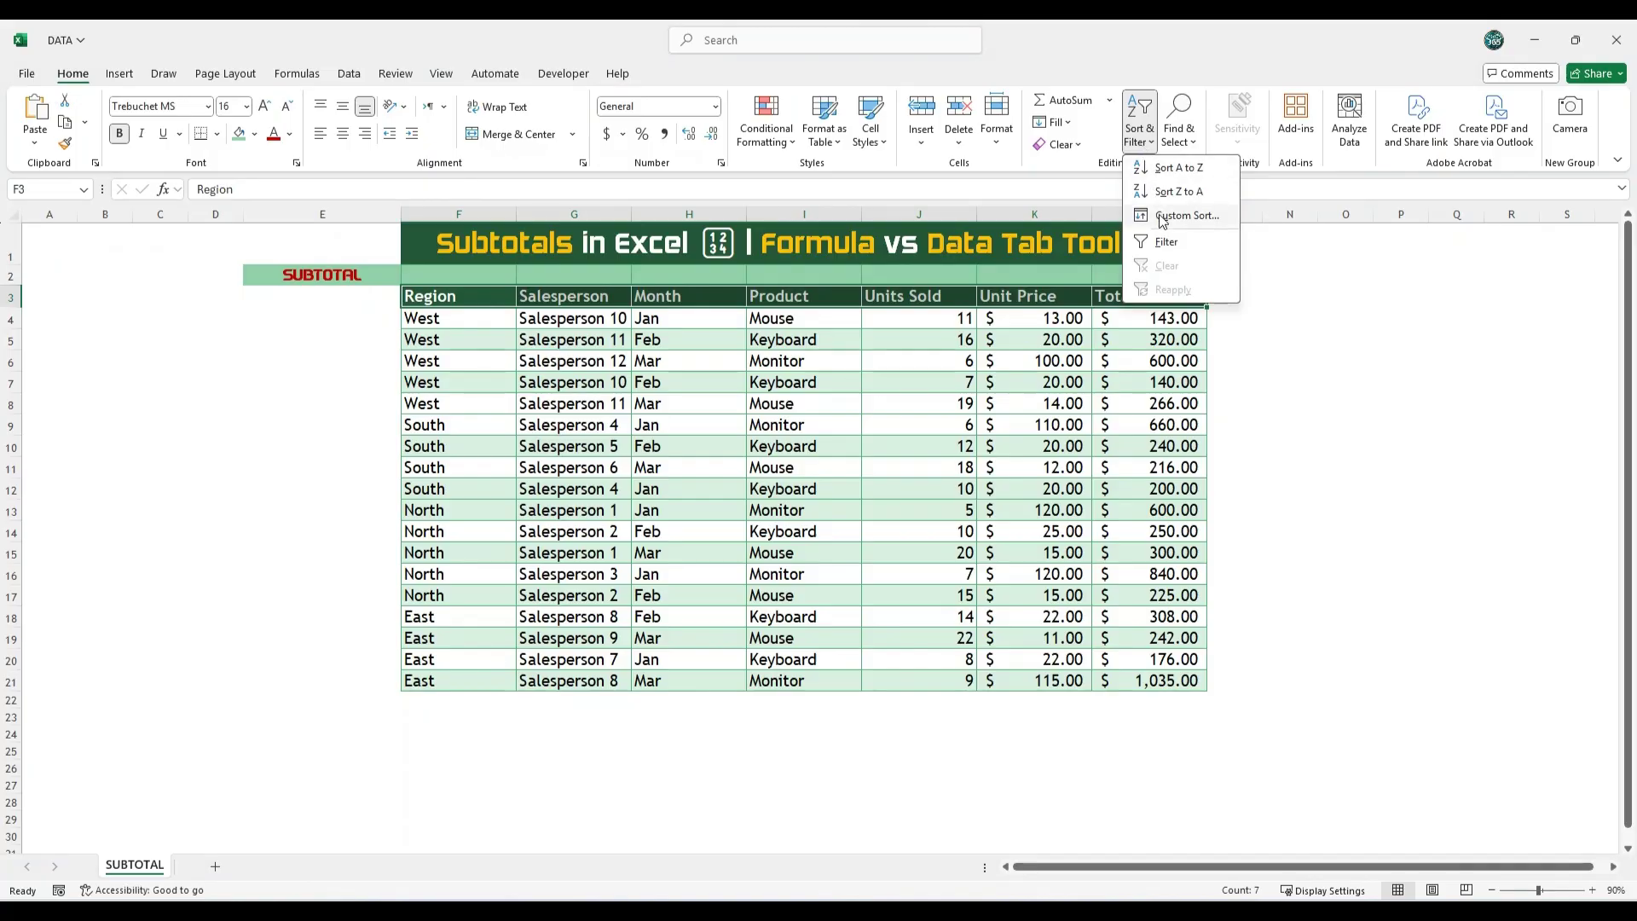
left_click(1163, 245)
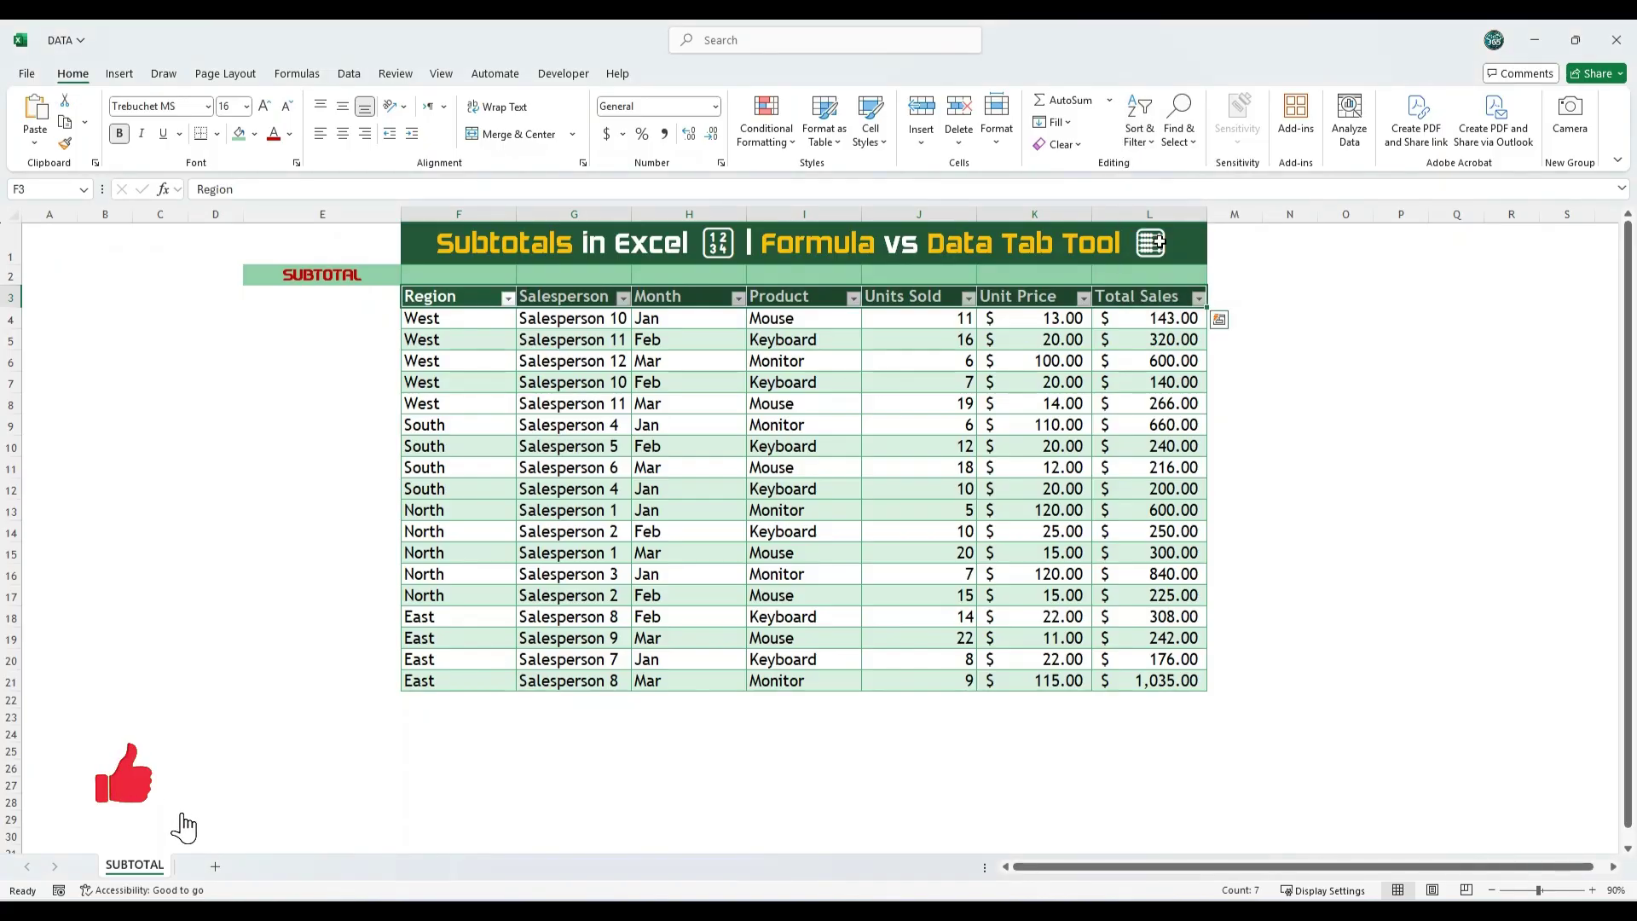
left_click(1250, 405)
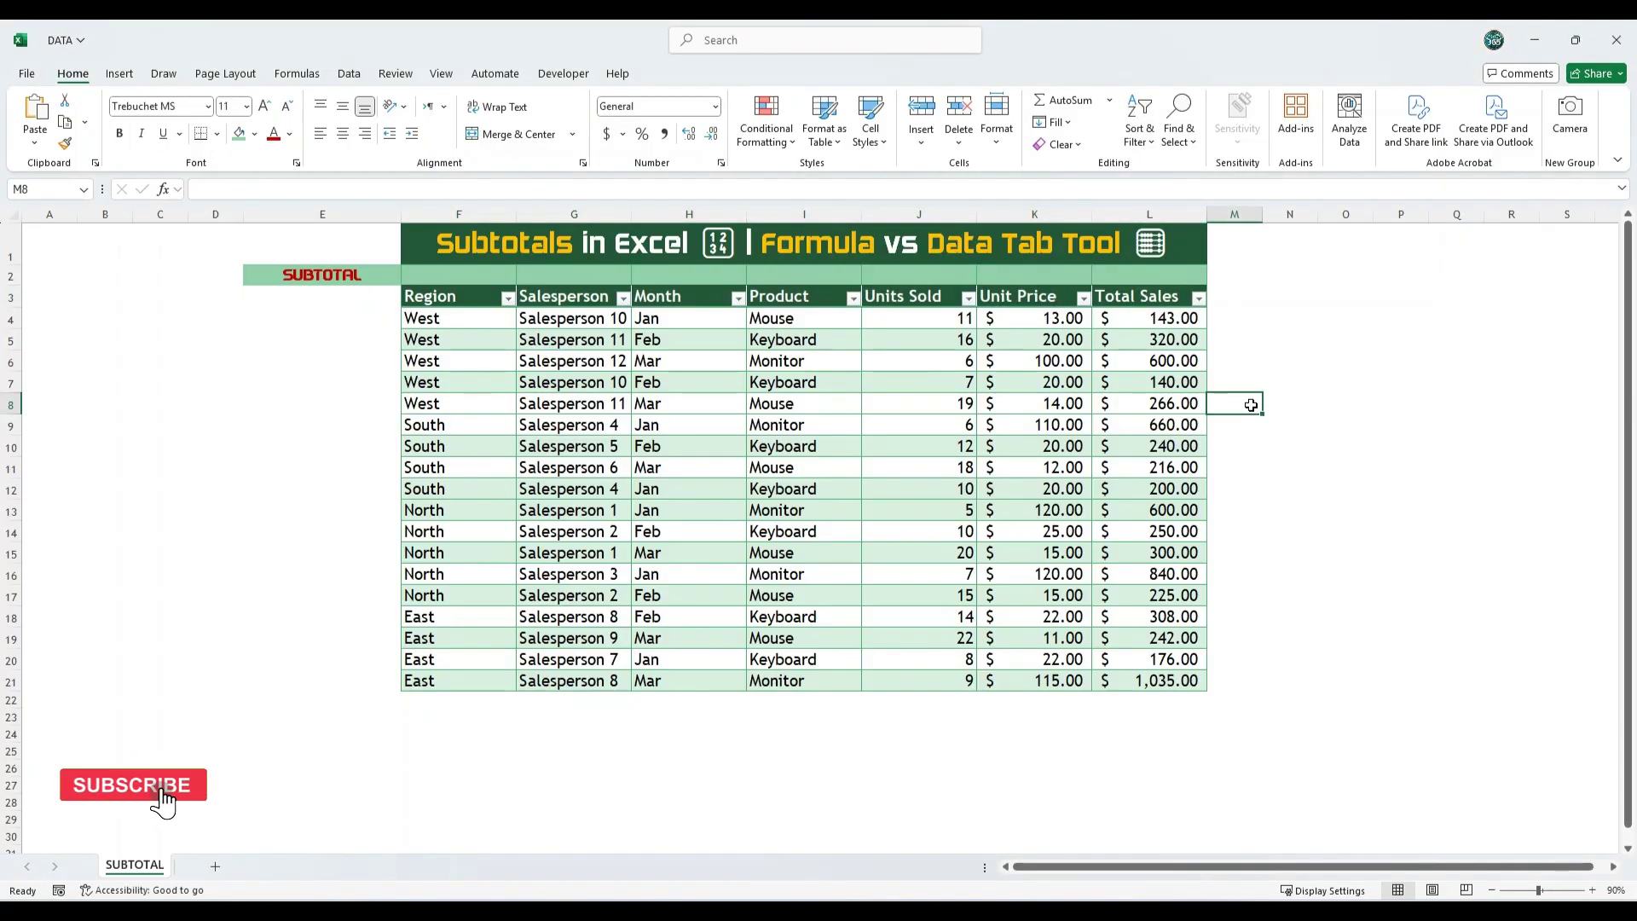
Sort the table A to Z by Region from the Region filter dropdown.
left_click(508, 299)
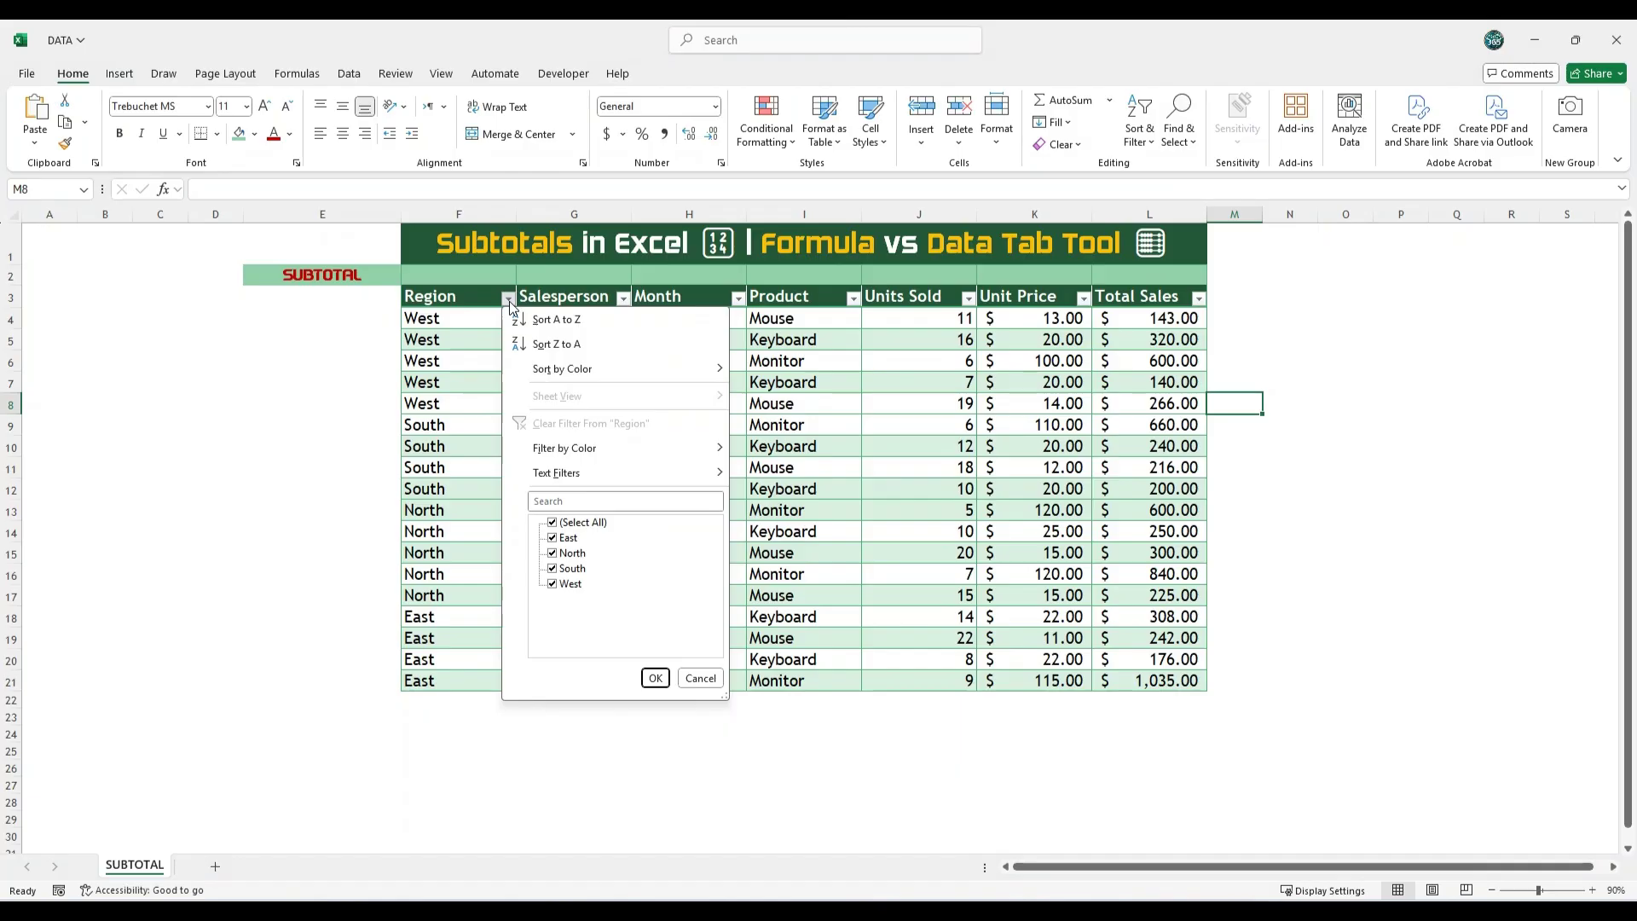
left_click(554, 321)
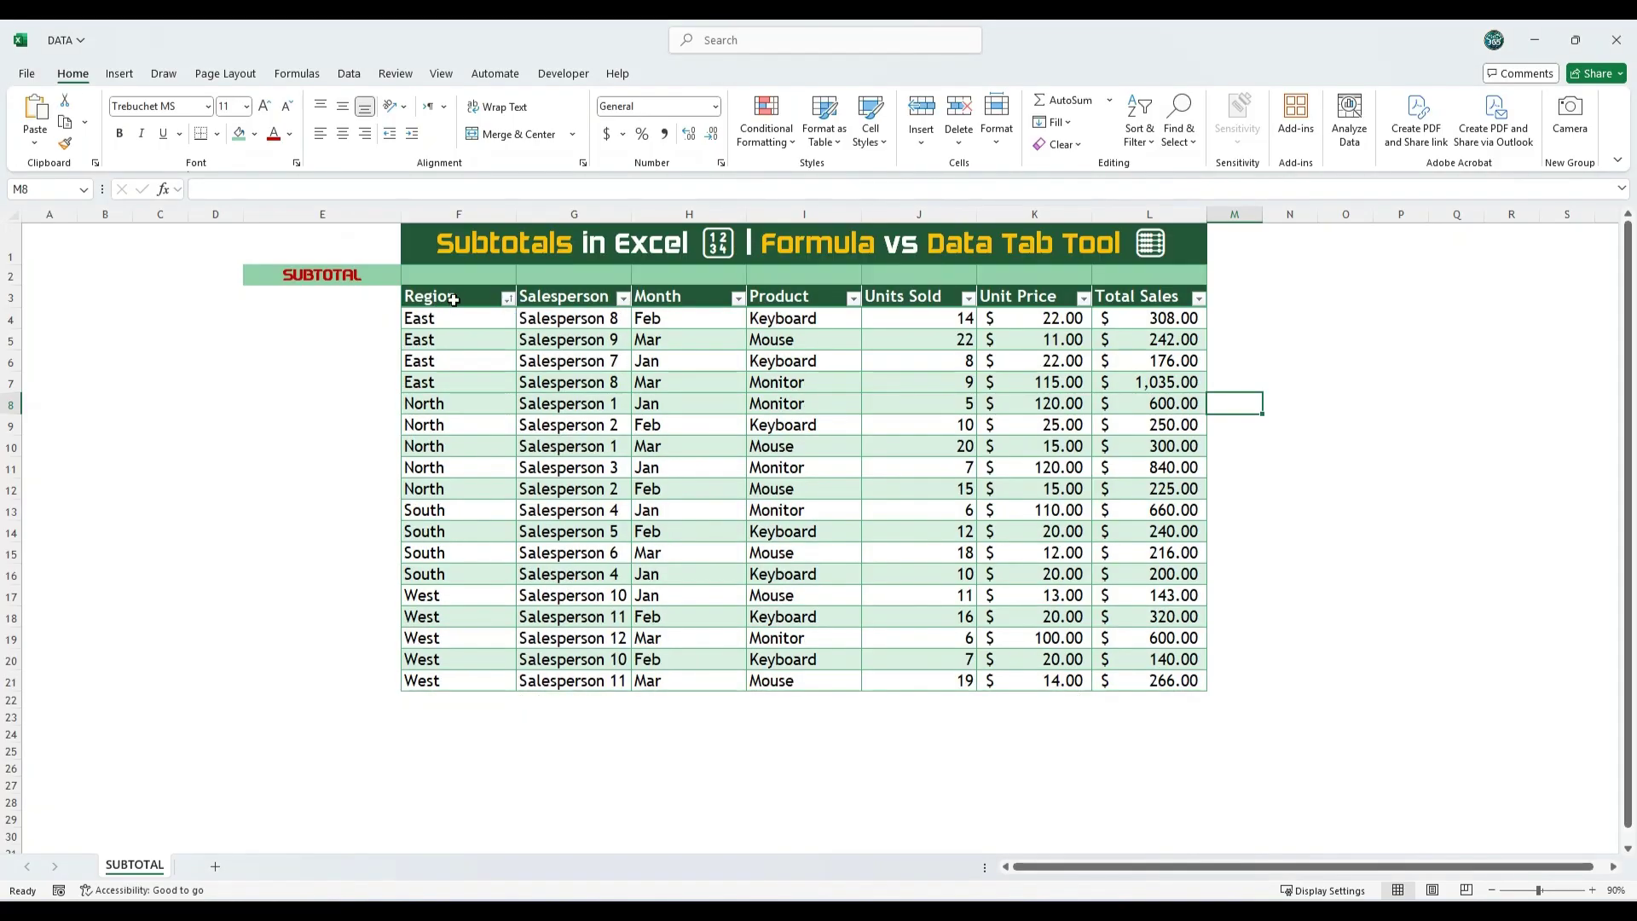
Subtotal F3:L21 at each change in Region, using Sum on Total Sales.
left_click_drag(423, 298, 1174, 678)
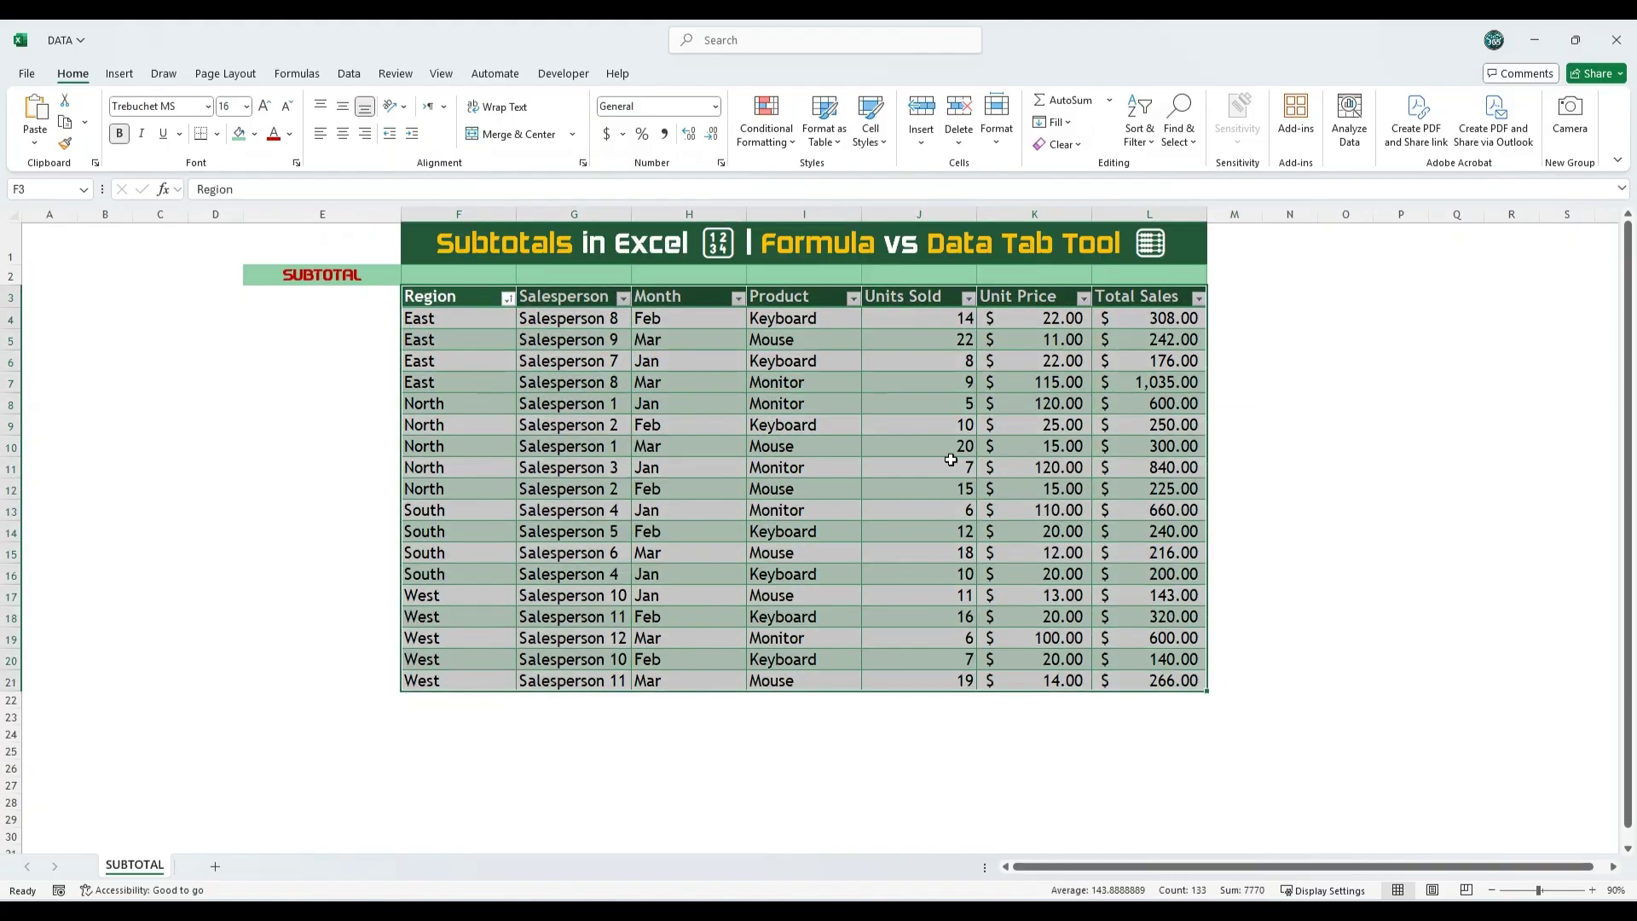
left_click(350, 74)
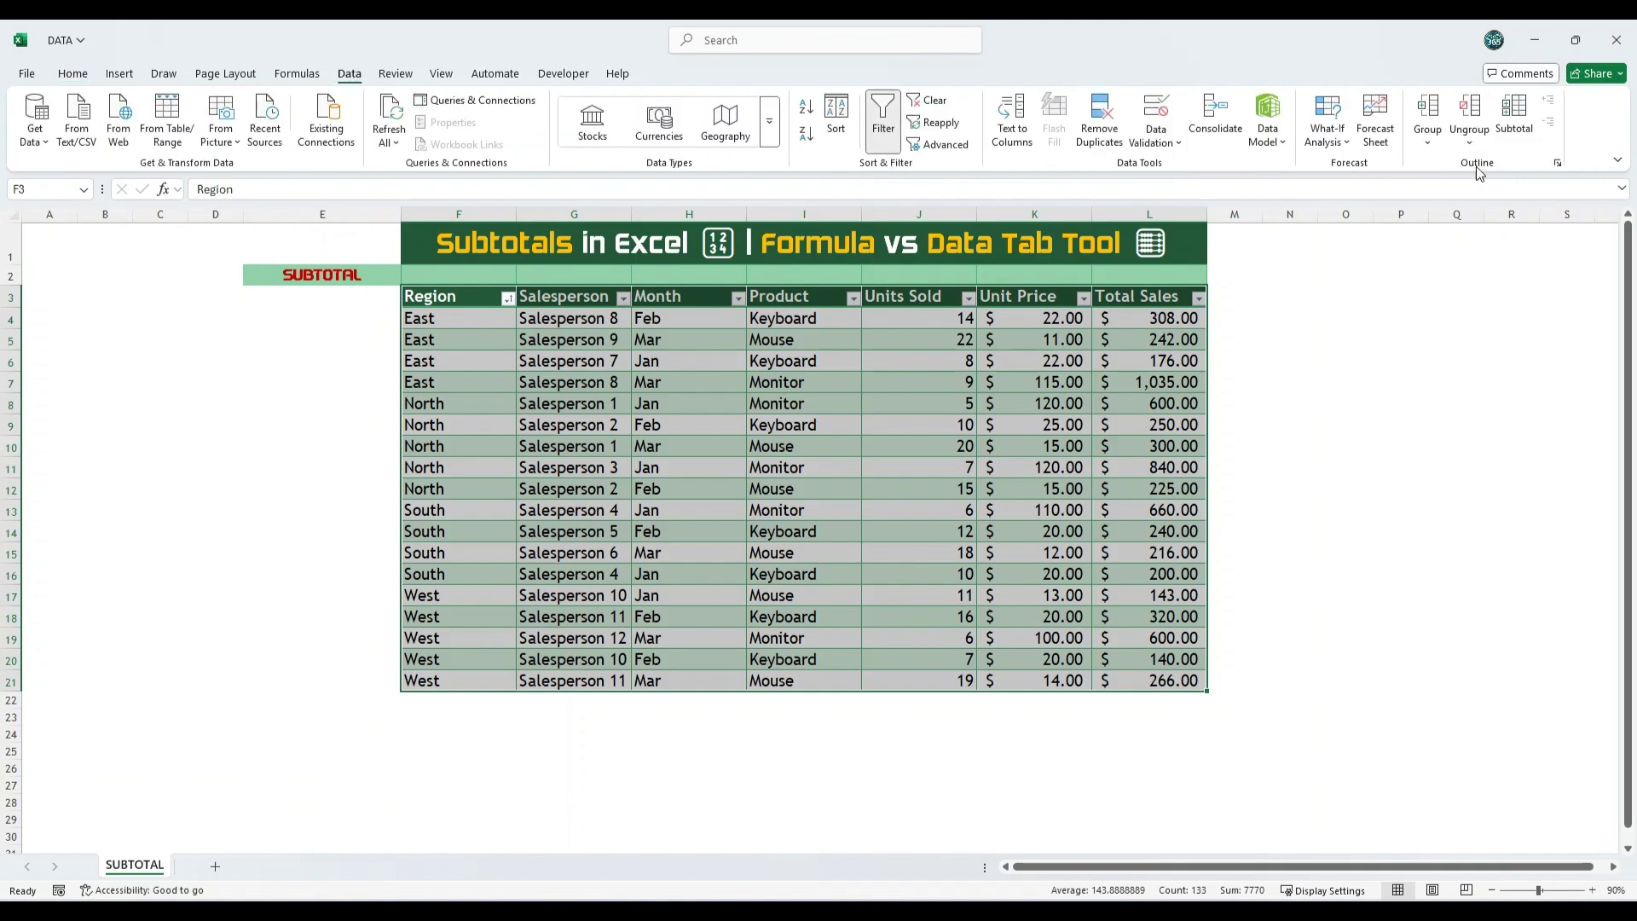
left_click(1517, 115)
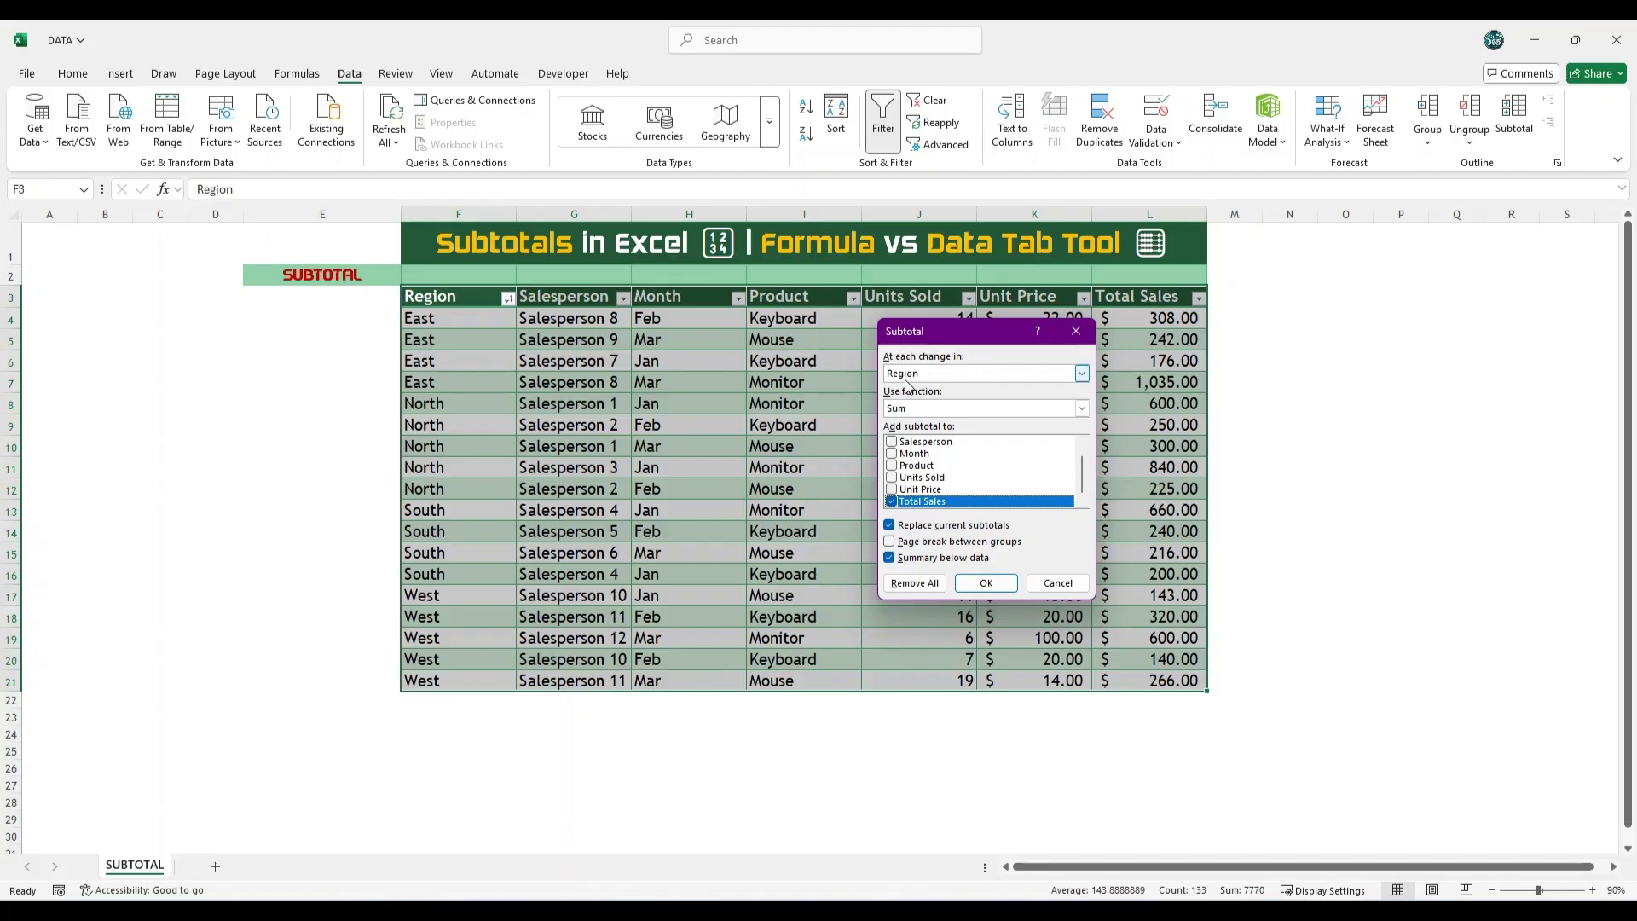
left_click(1080, 374)
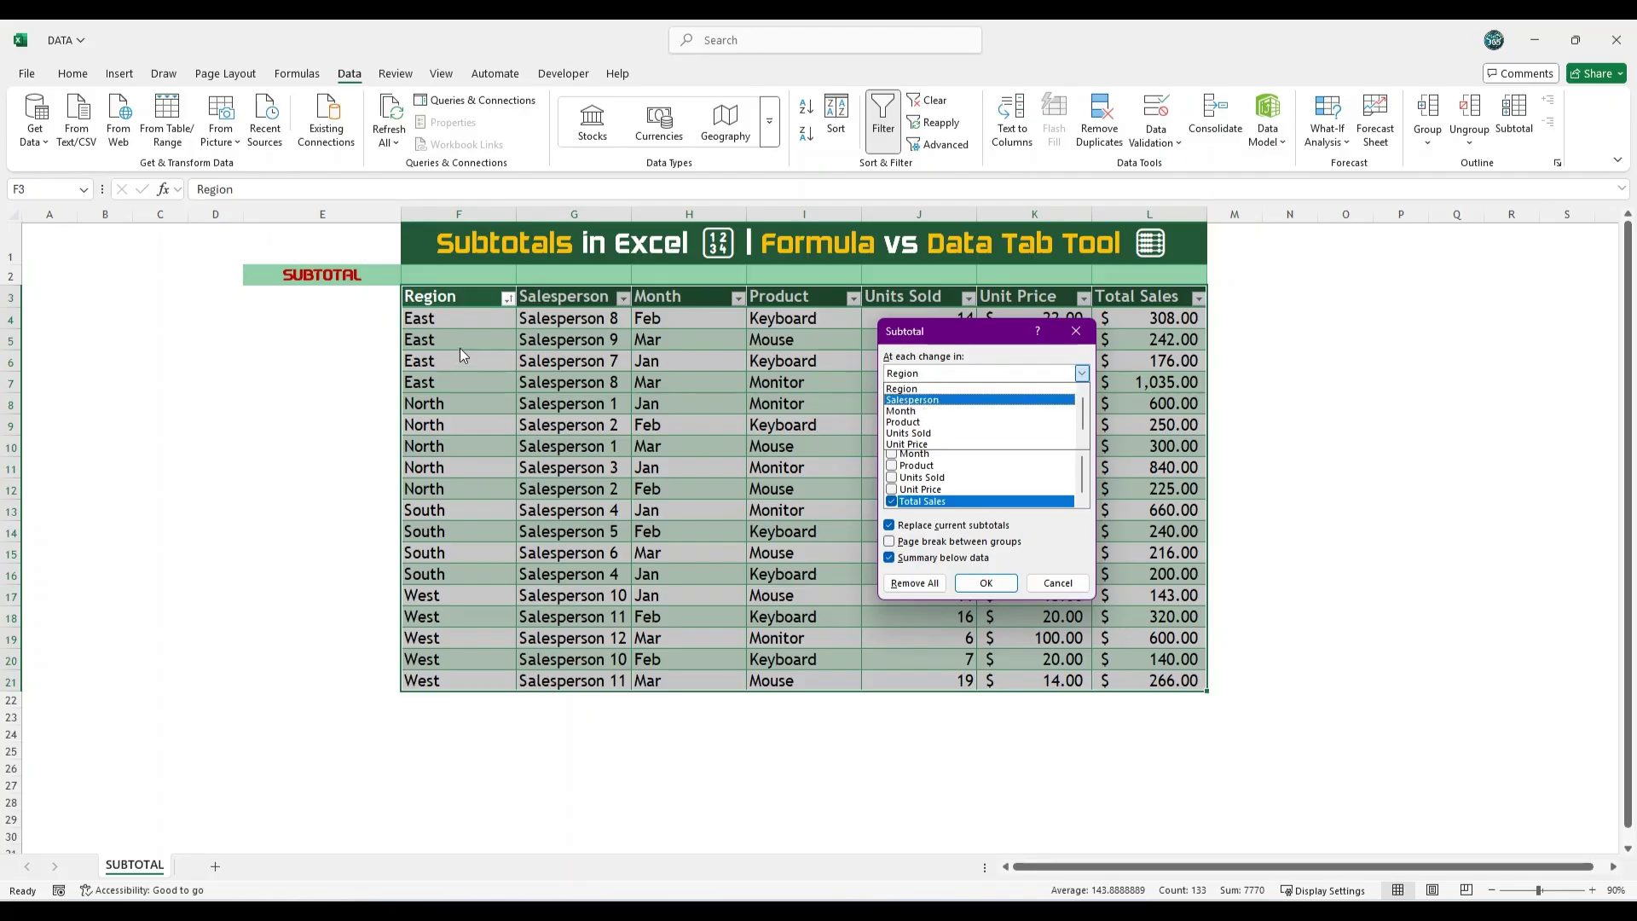
left_click(902, 389)
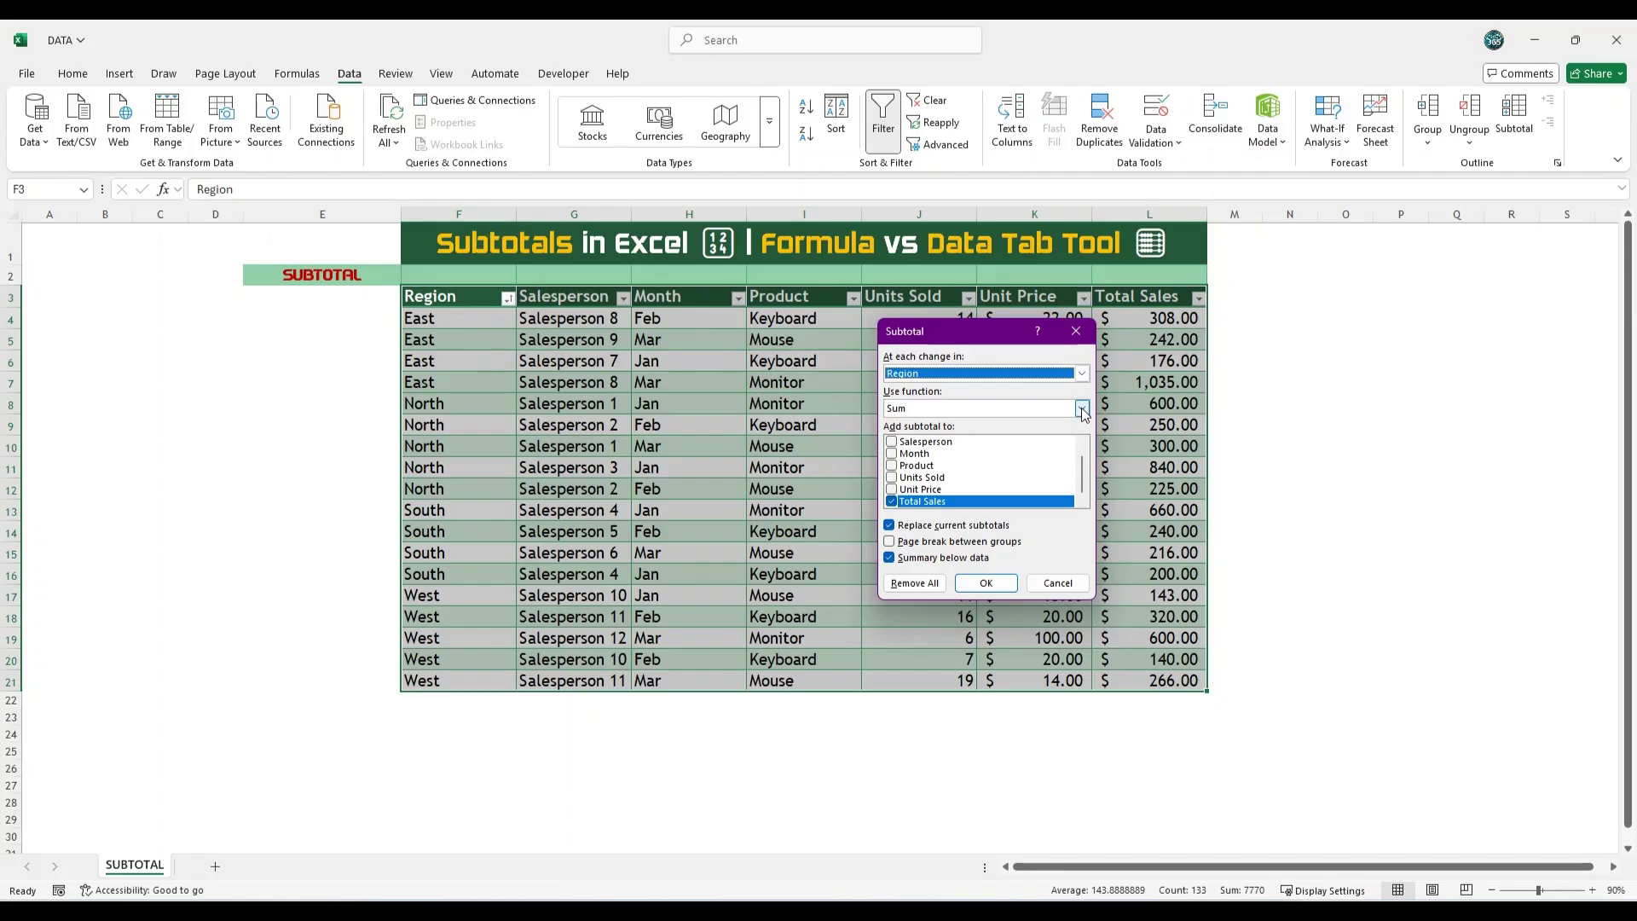
left_click(1080, 408)
left_click(897, 430)
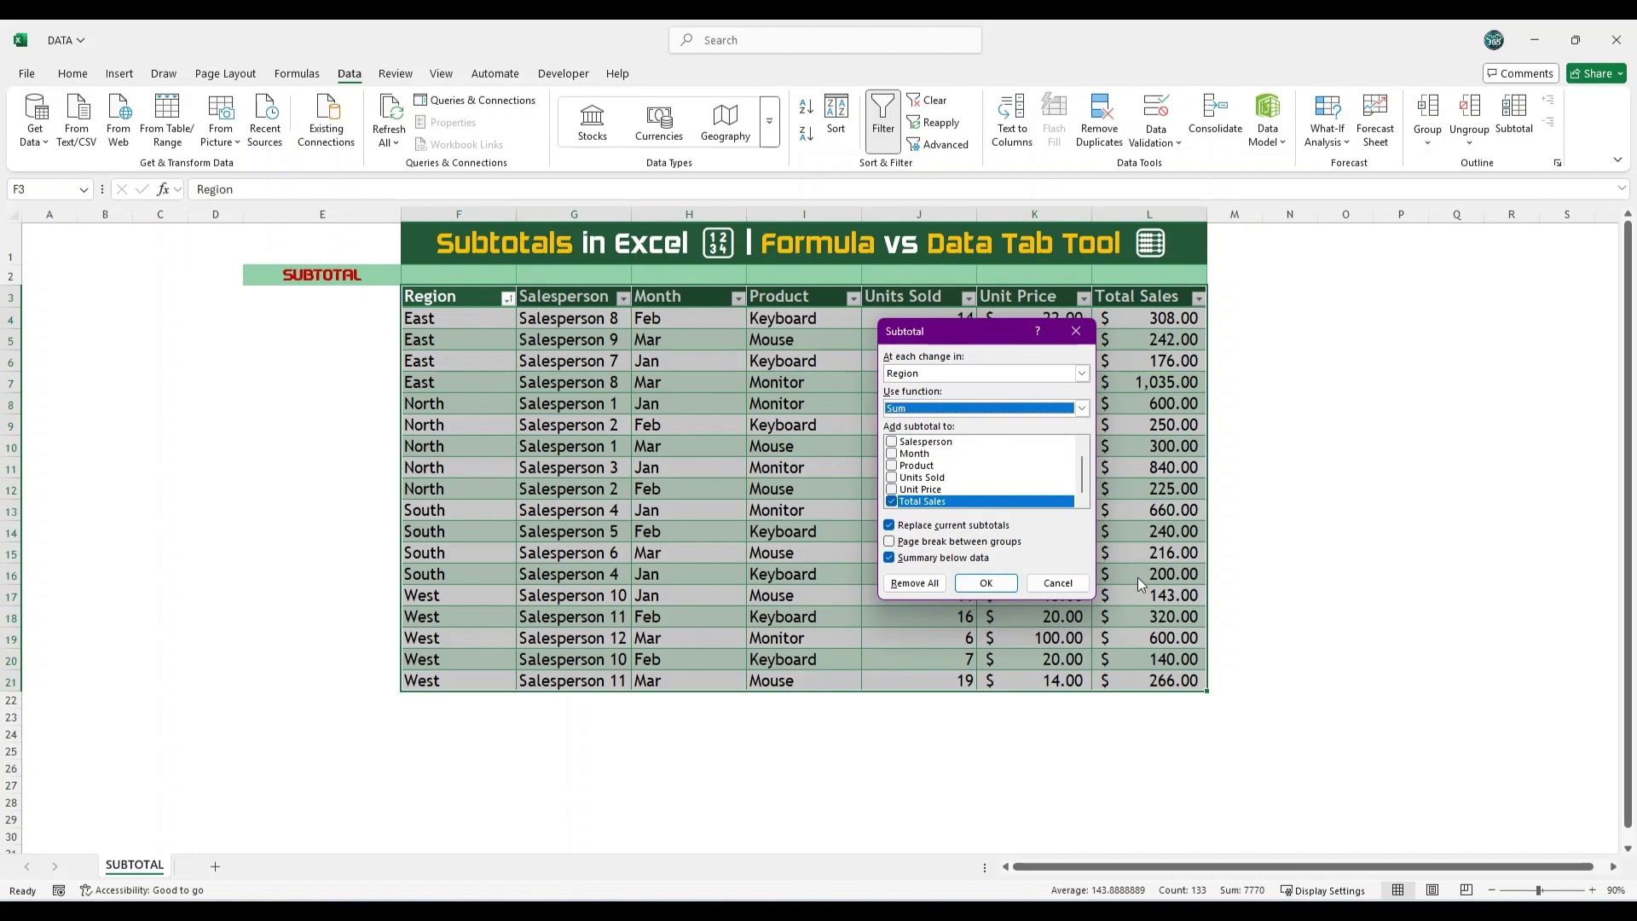
left_click(987, 583)
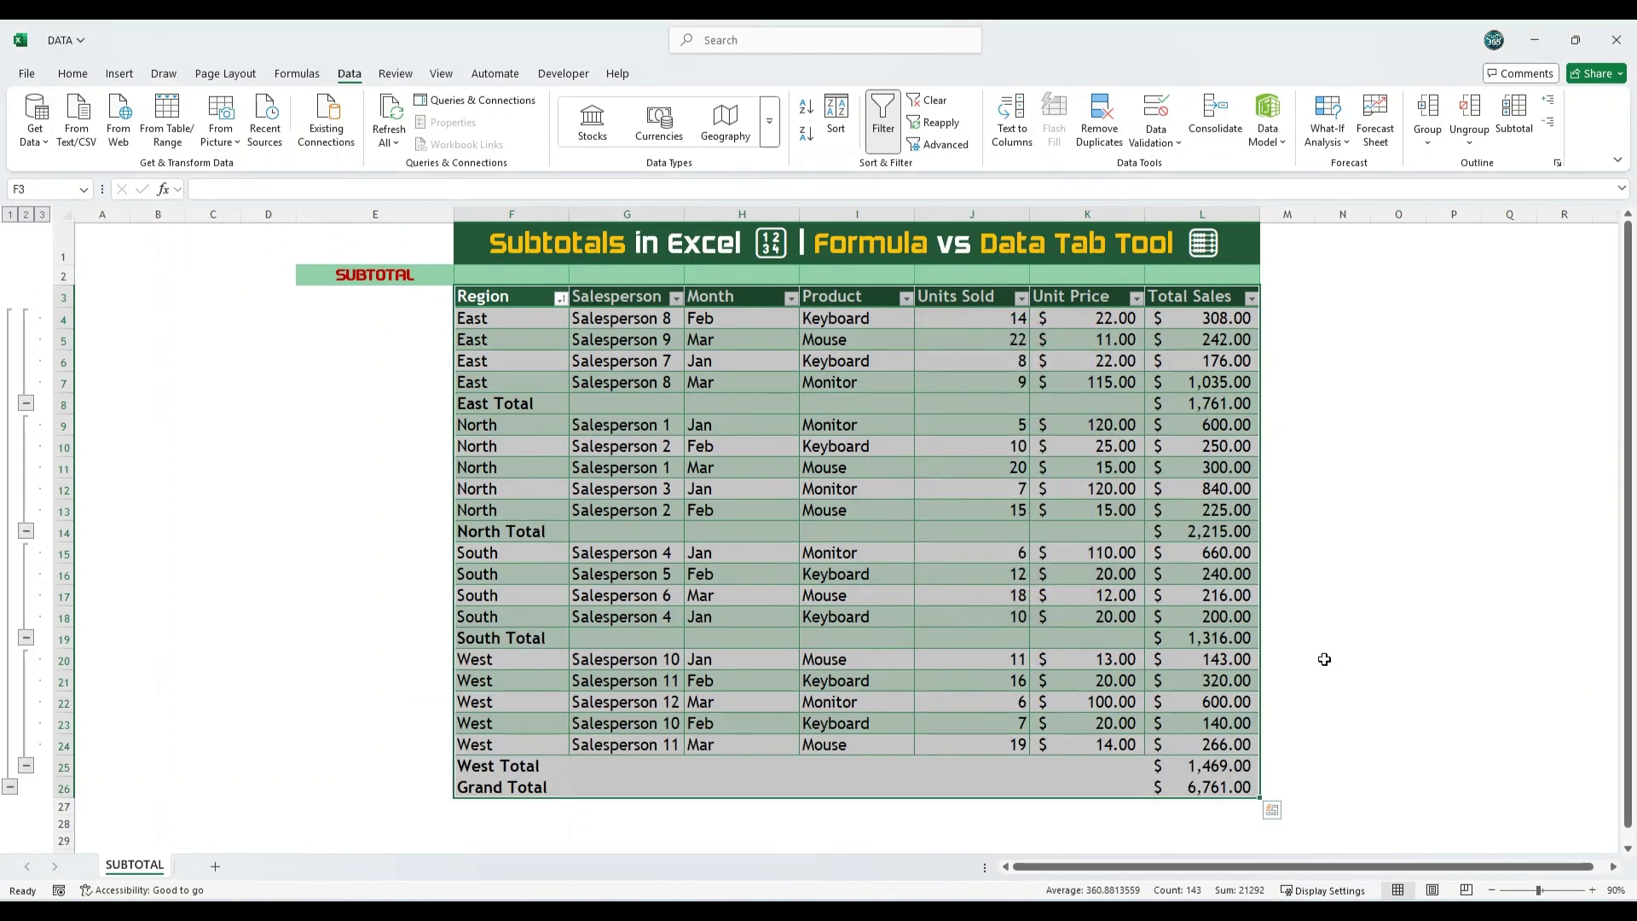
Check the East, North, South, West and Grand Total rows one by one.
left_click(1324, 658)
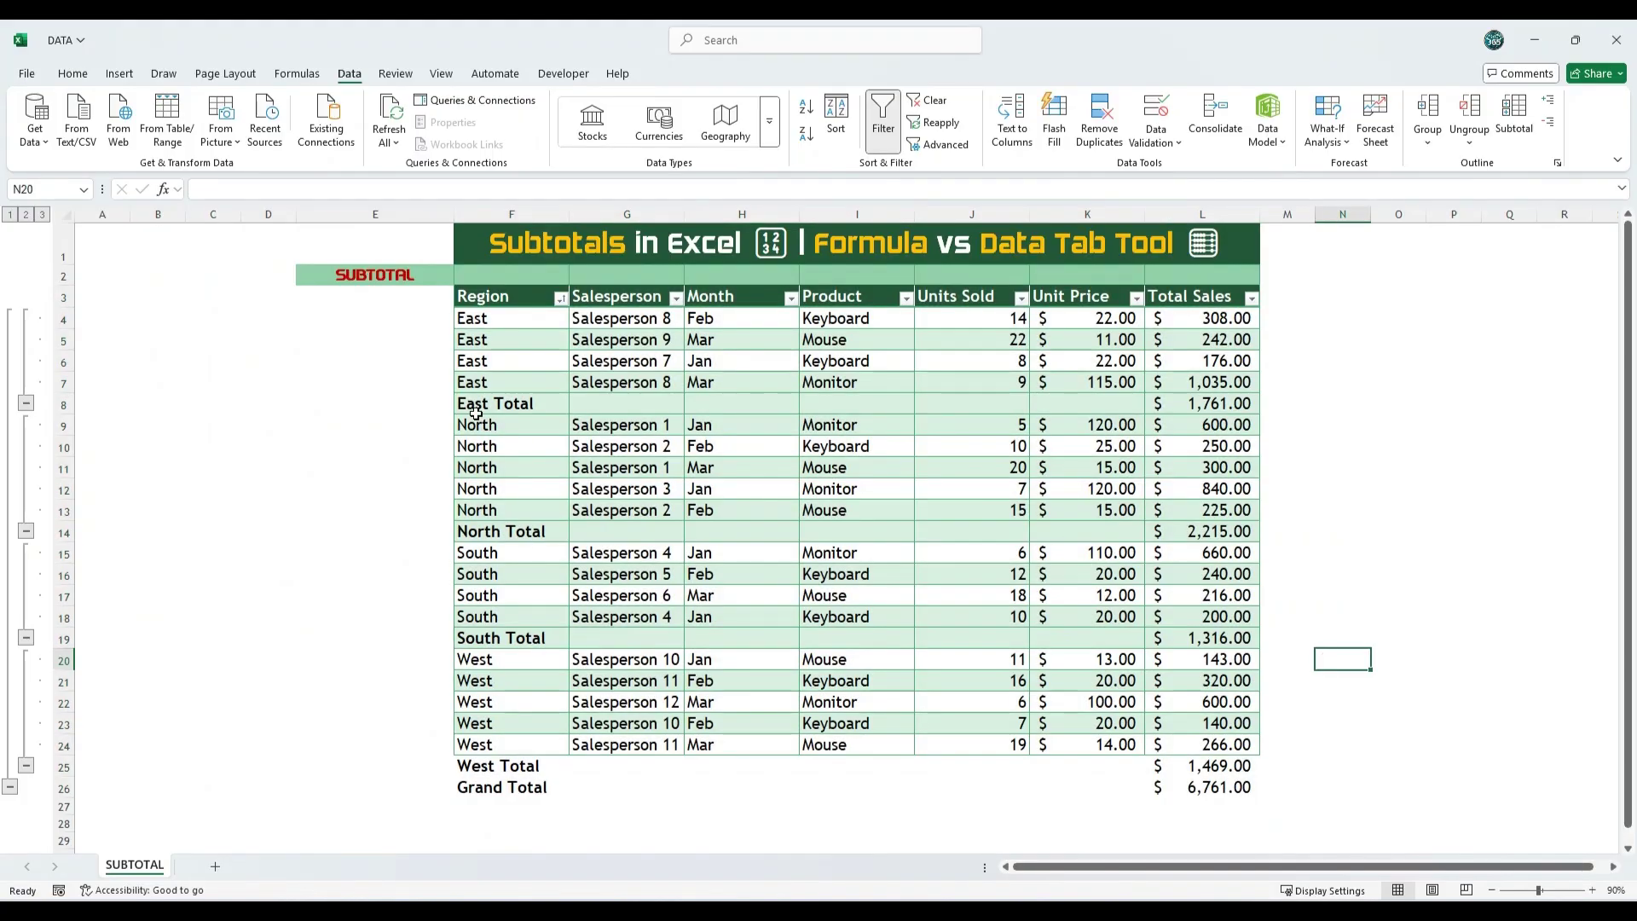
left_click_drag(482, 403, 1227, 405)
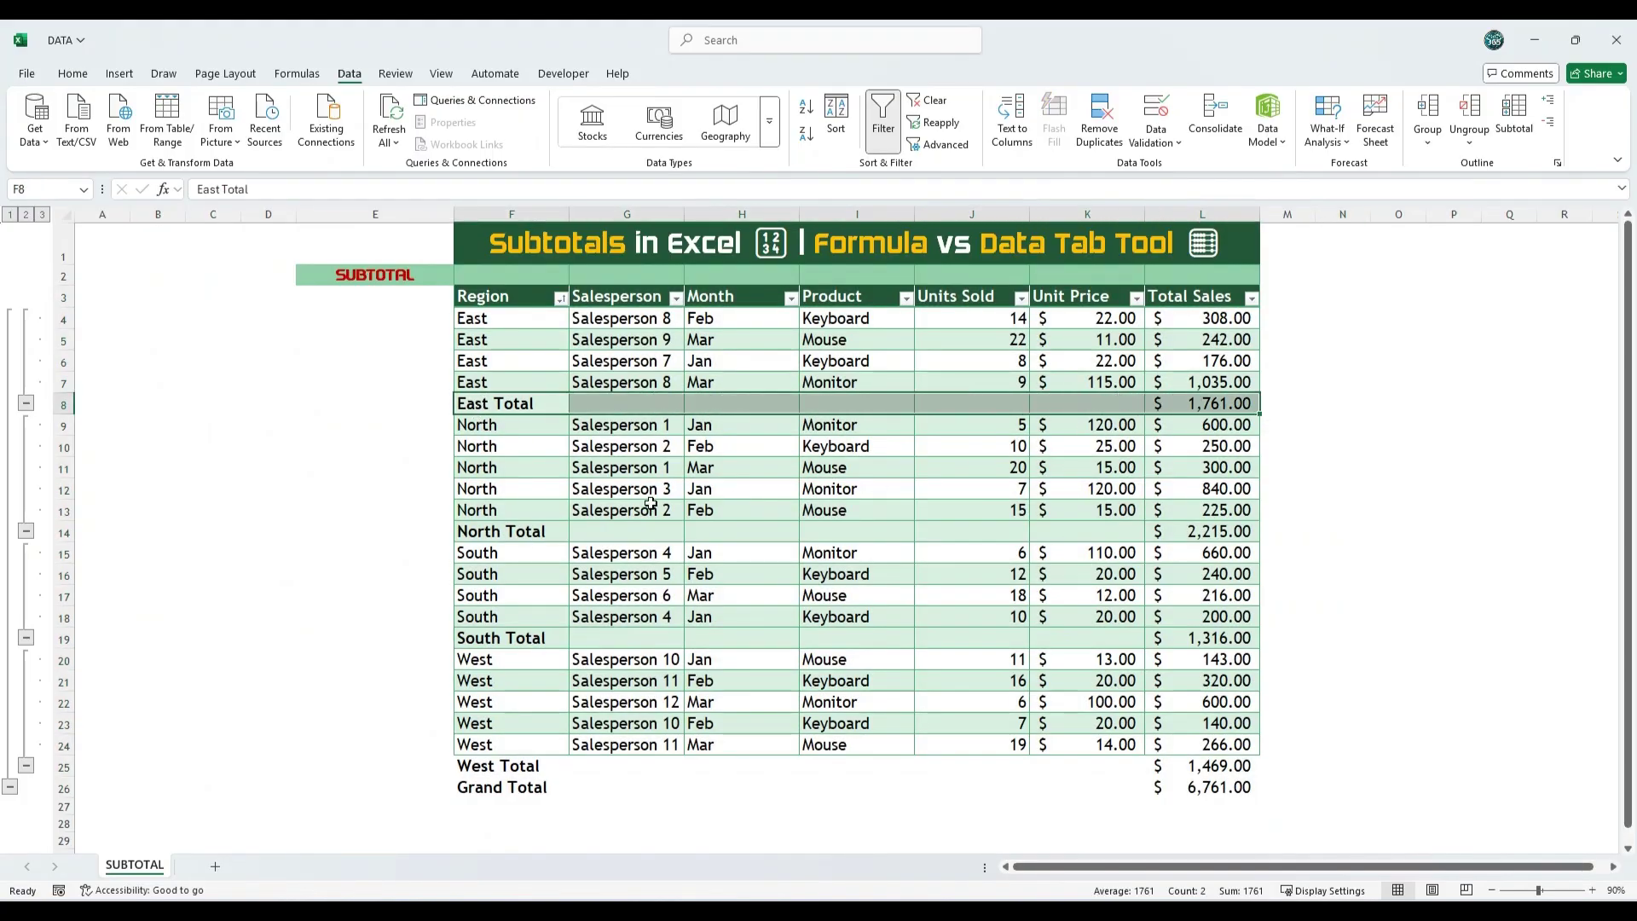
left_click_drag(501, 531, 1202, 529)
left_click_drag(510, 637, 1175, 637)
left_click_drag(482, 765, 1180, 766)
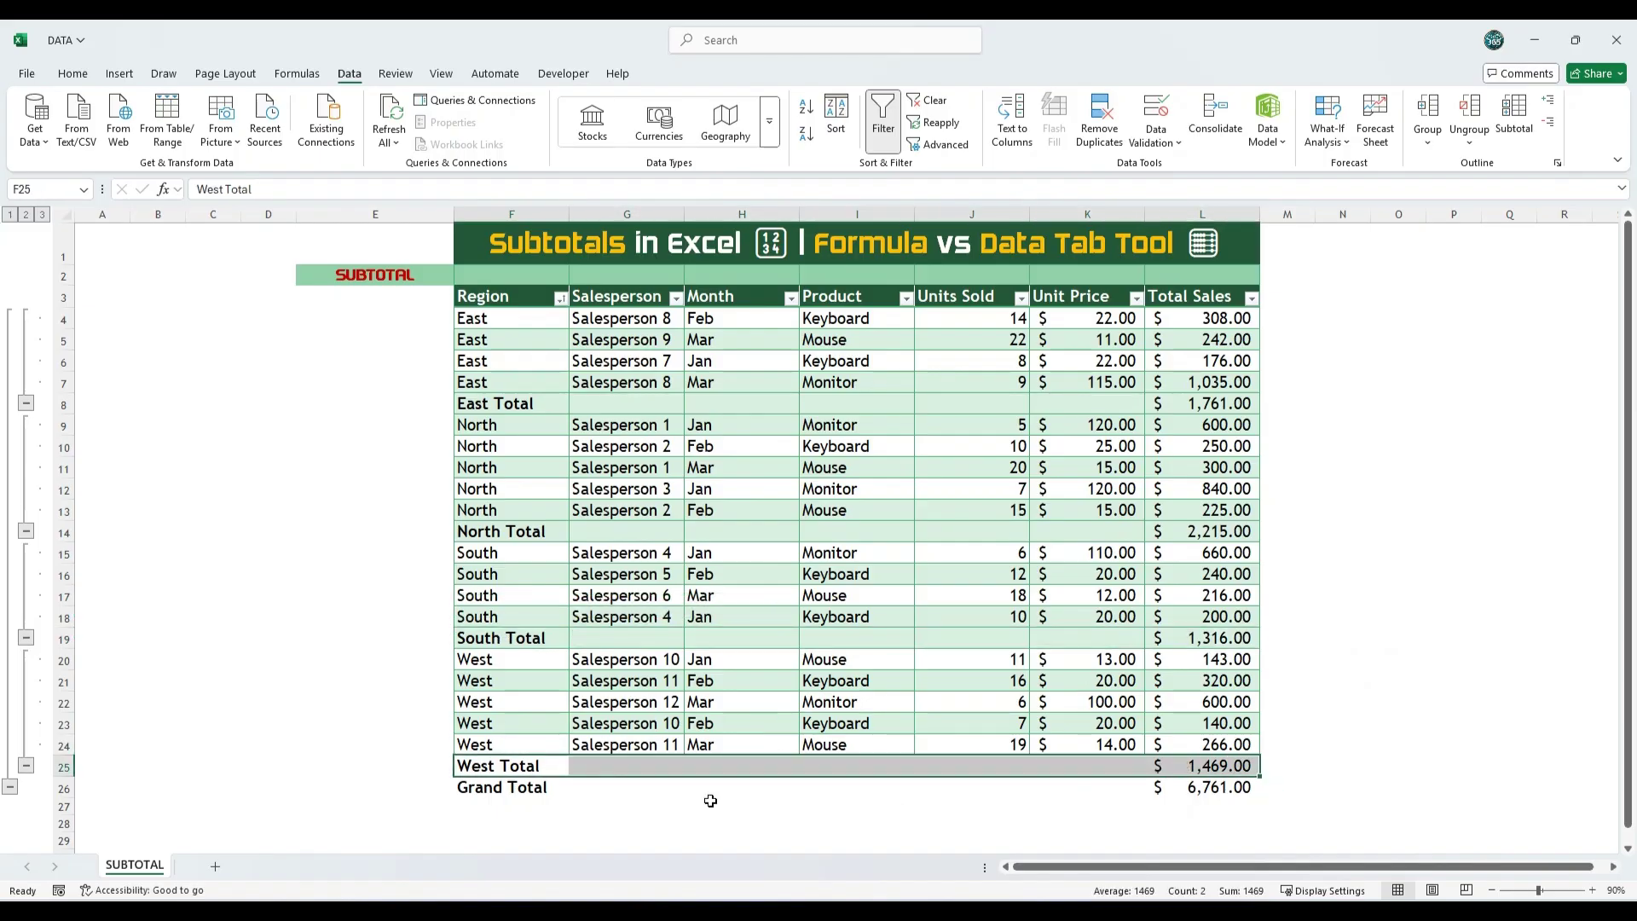
left_click_drag(486, 789, 1181, 788)
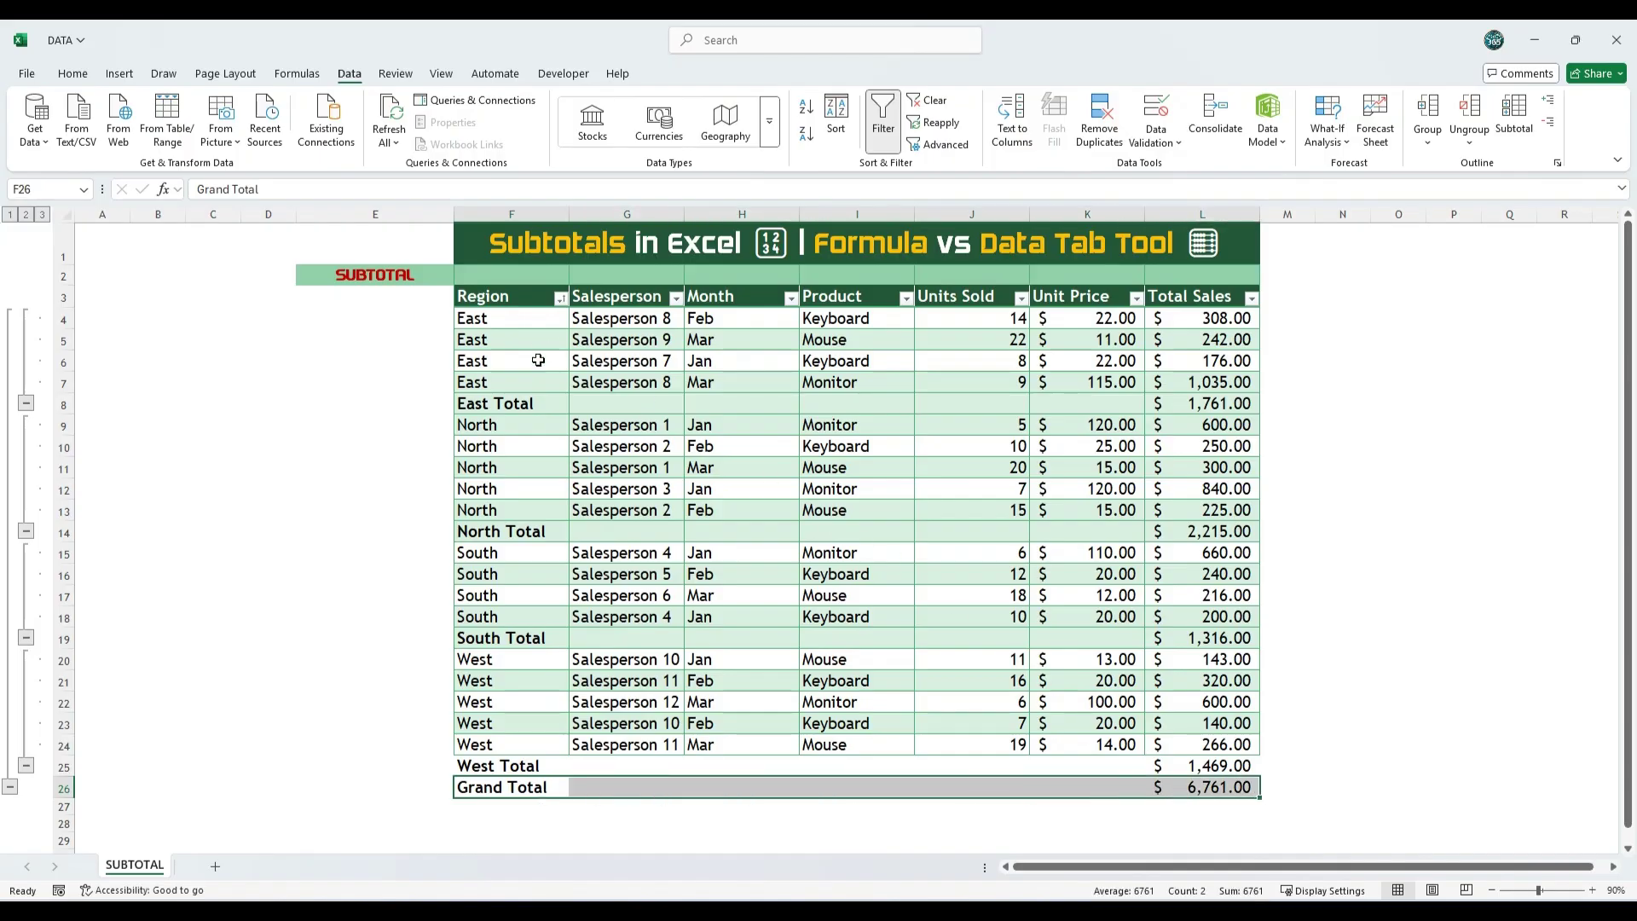
left_click(490, 404)
left_click(489, 532)
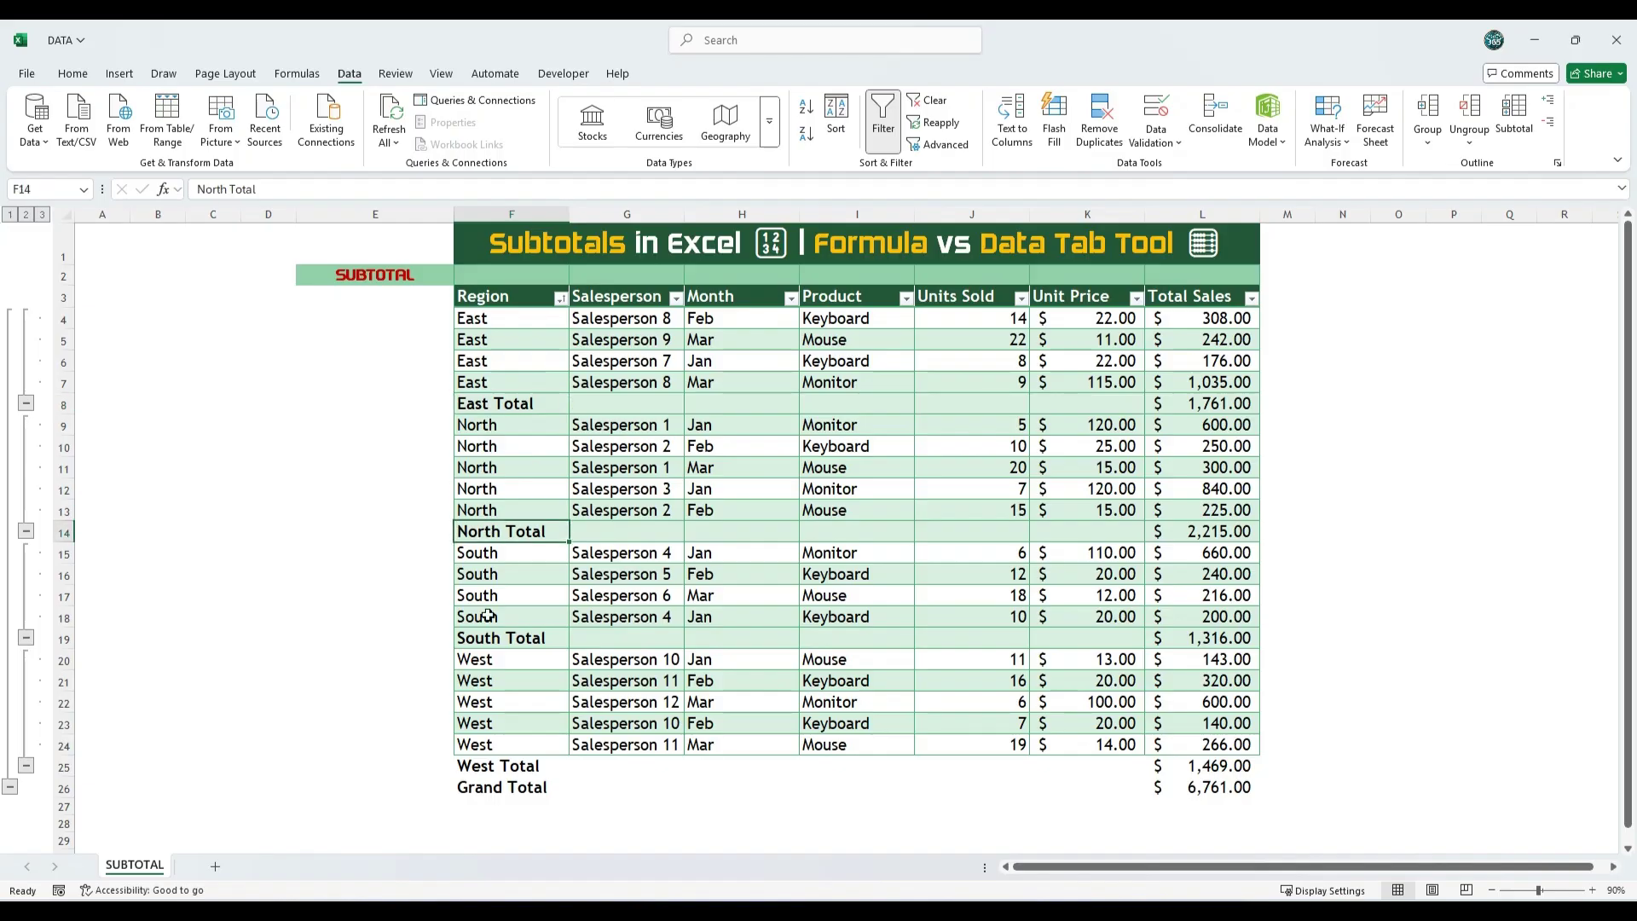
left_click(488, 638)
left_click(490, 764)
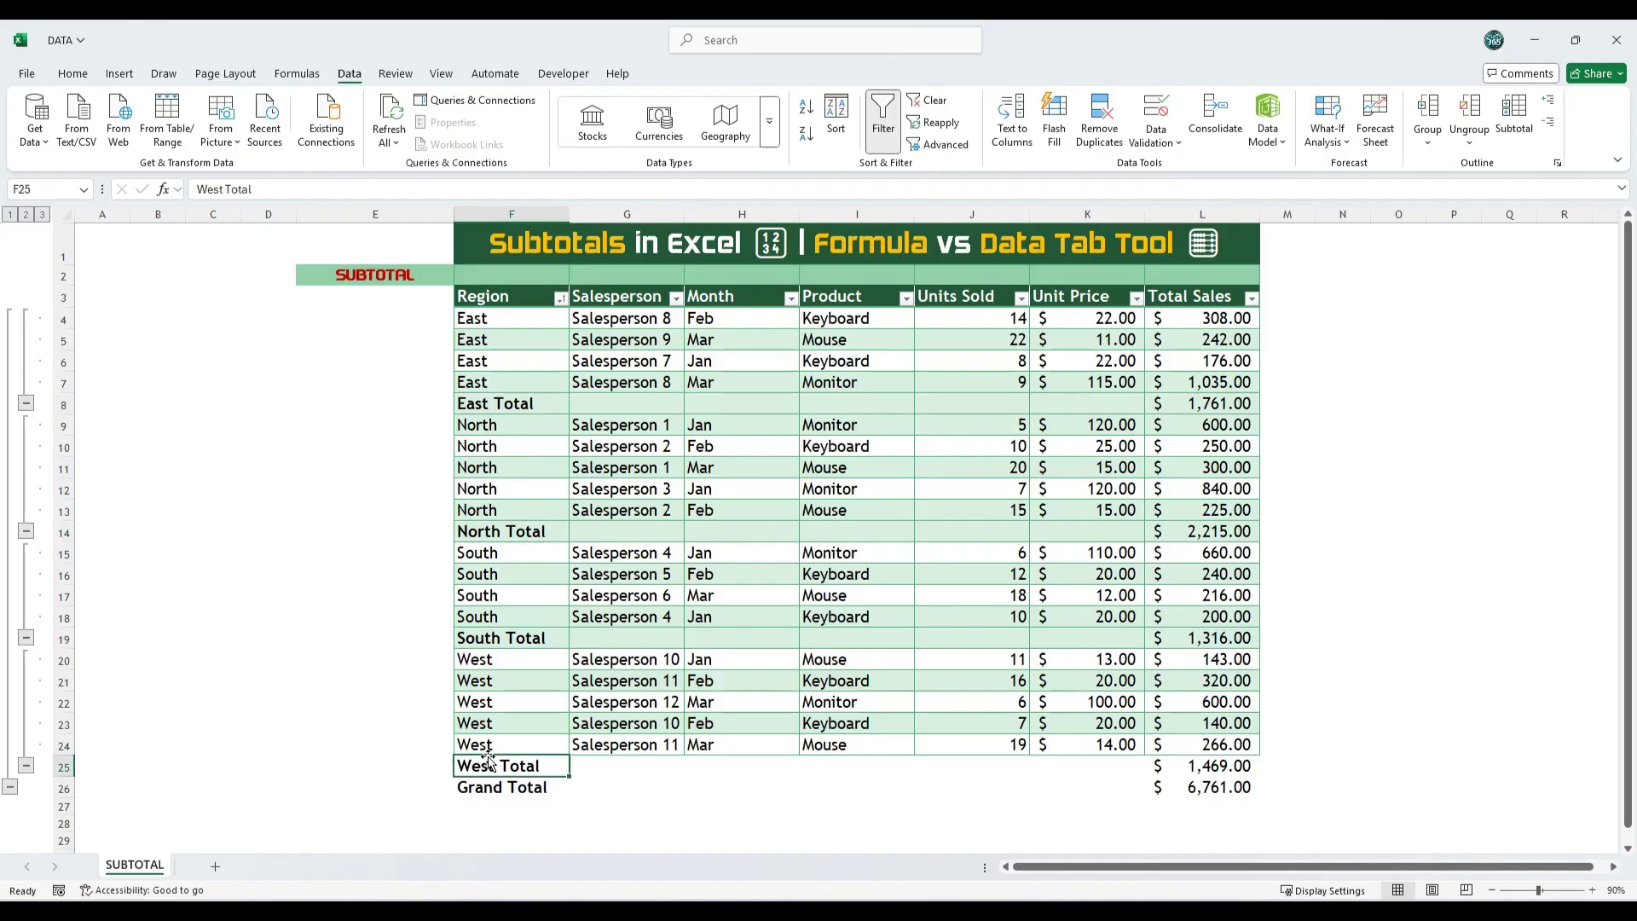
Step the outline from region totals to Grand Total only, then back to level 3.
left_click(26, 216)
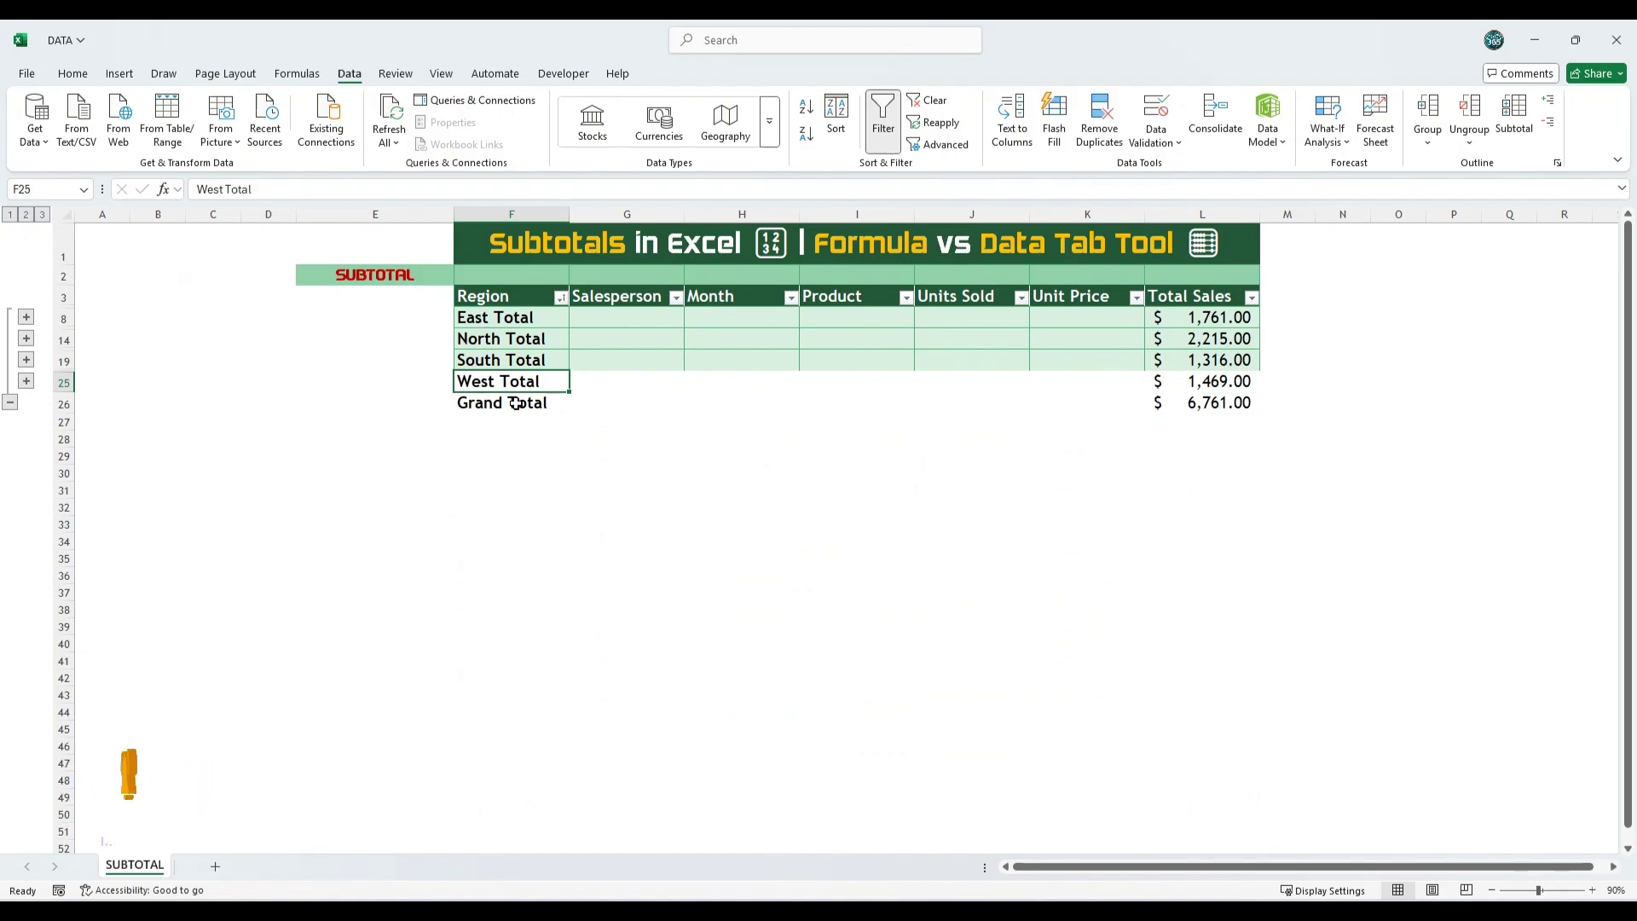
left_click(11, 215)
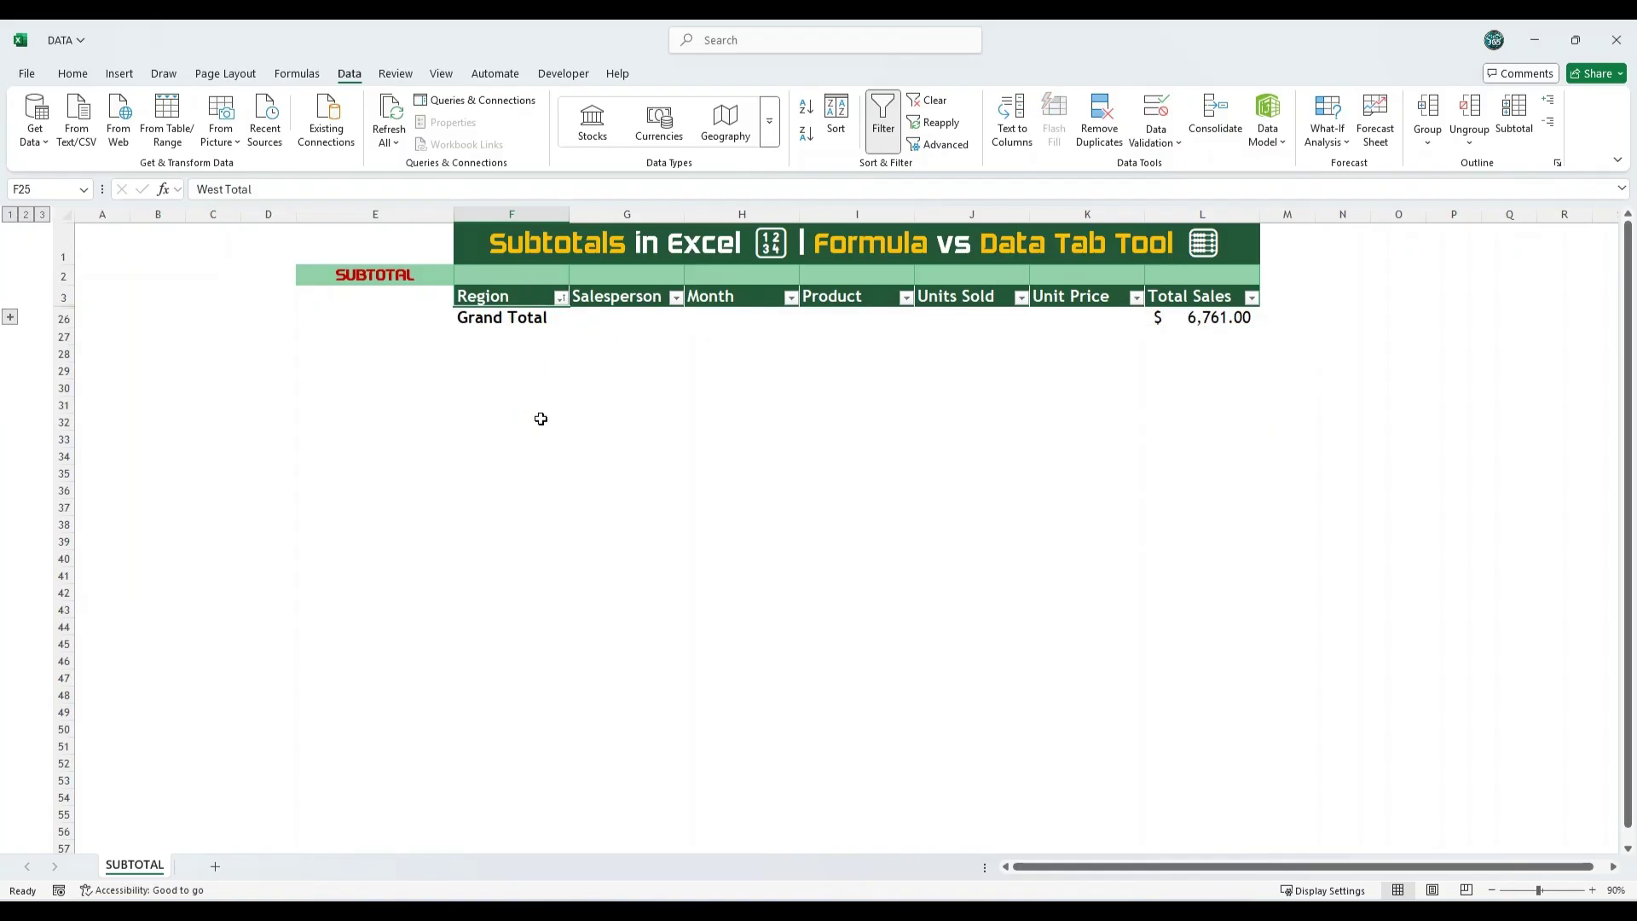
left_click(43, 216)
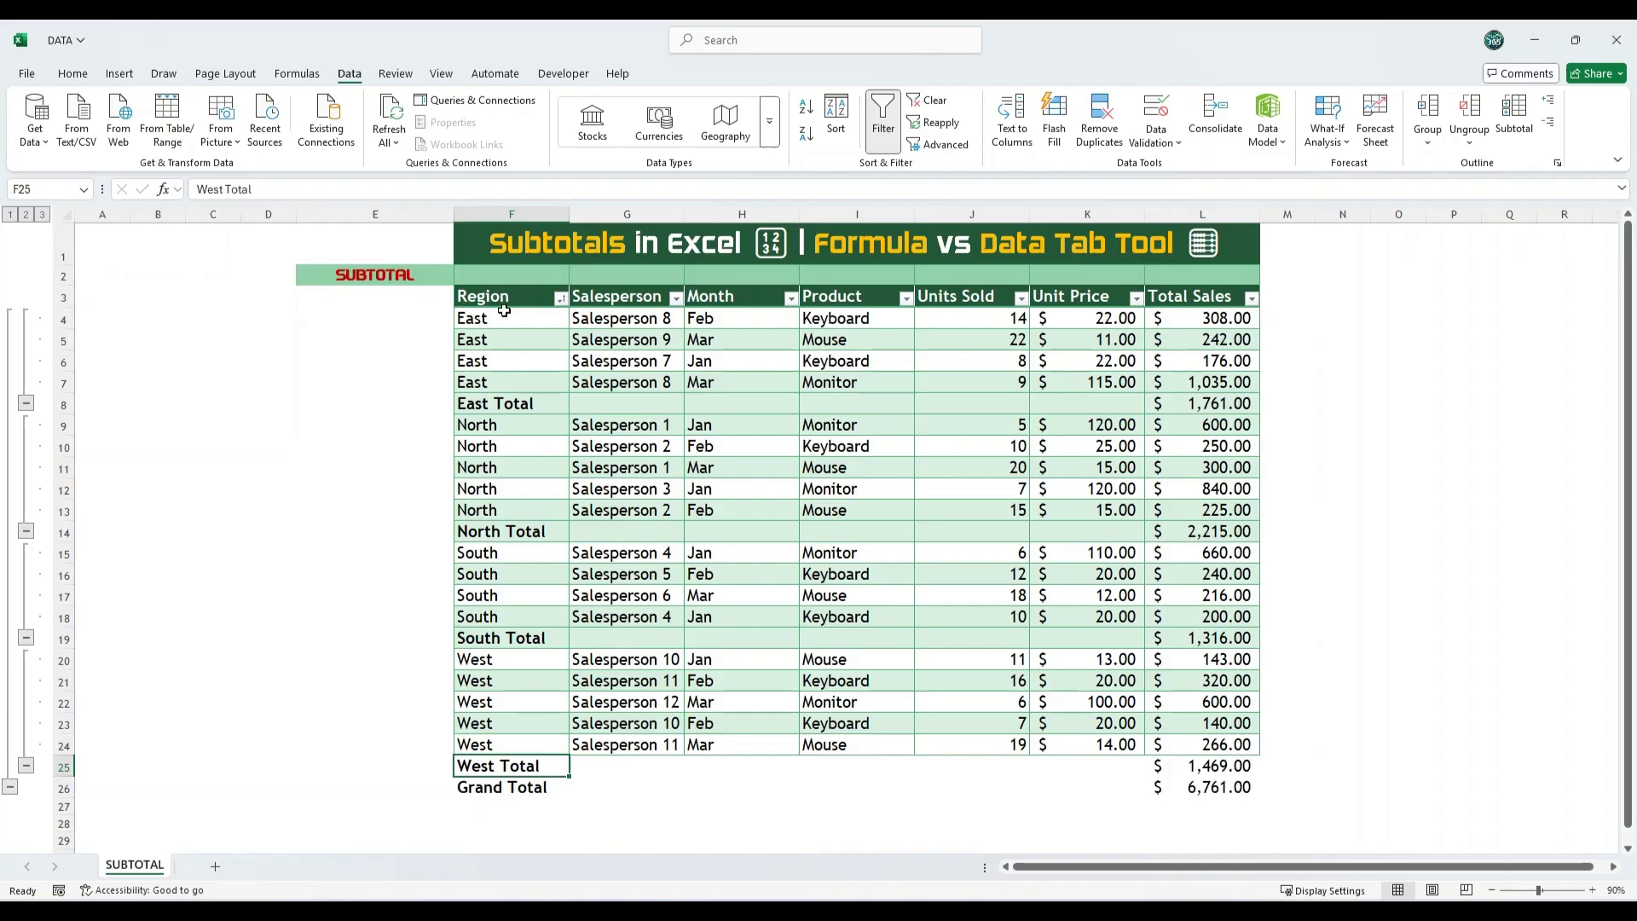
Remove all region subtotals from the selected table via the Subtotal dialog.
left_click_drag(852, 296, 882, 754)
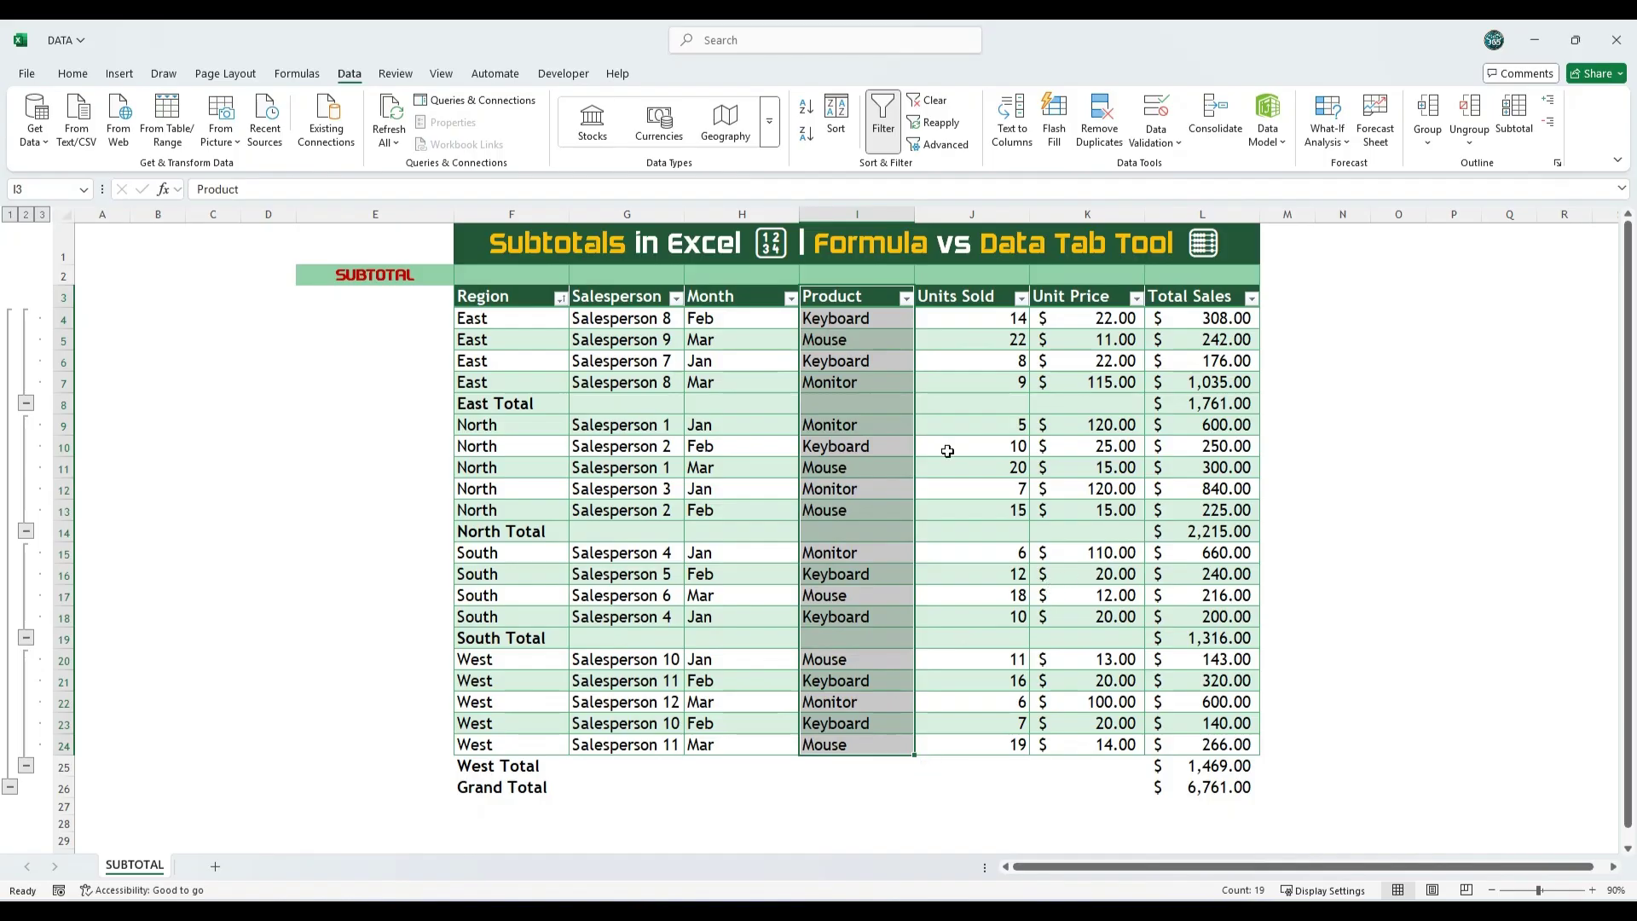
left_click_drag(508, 298, 1207, 786)
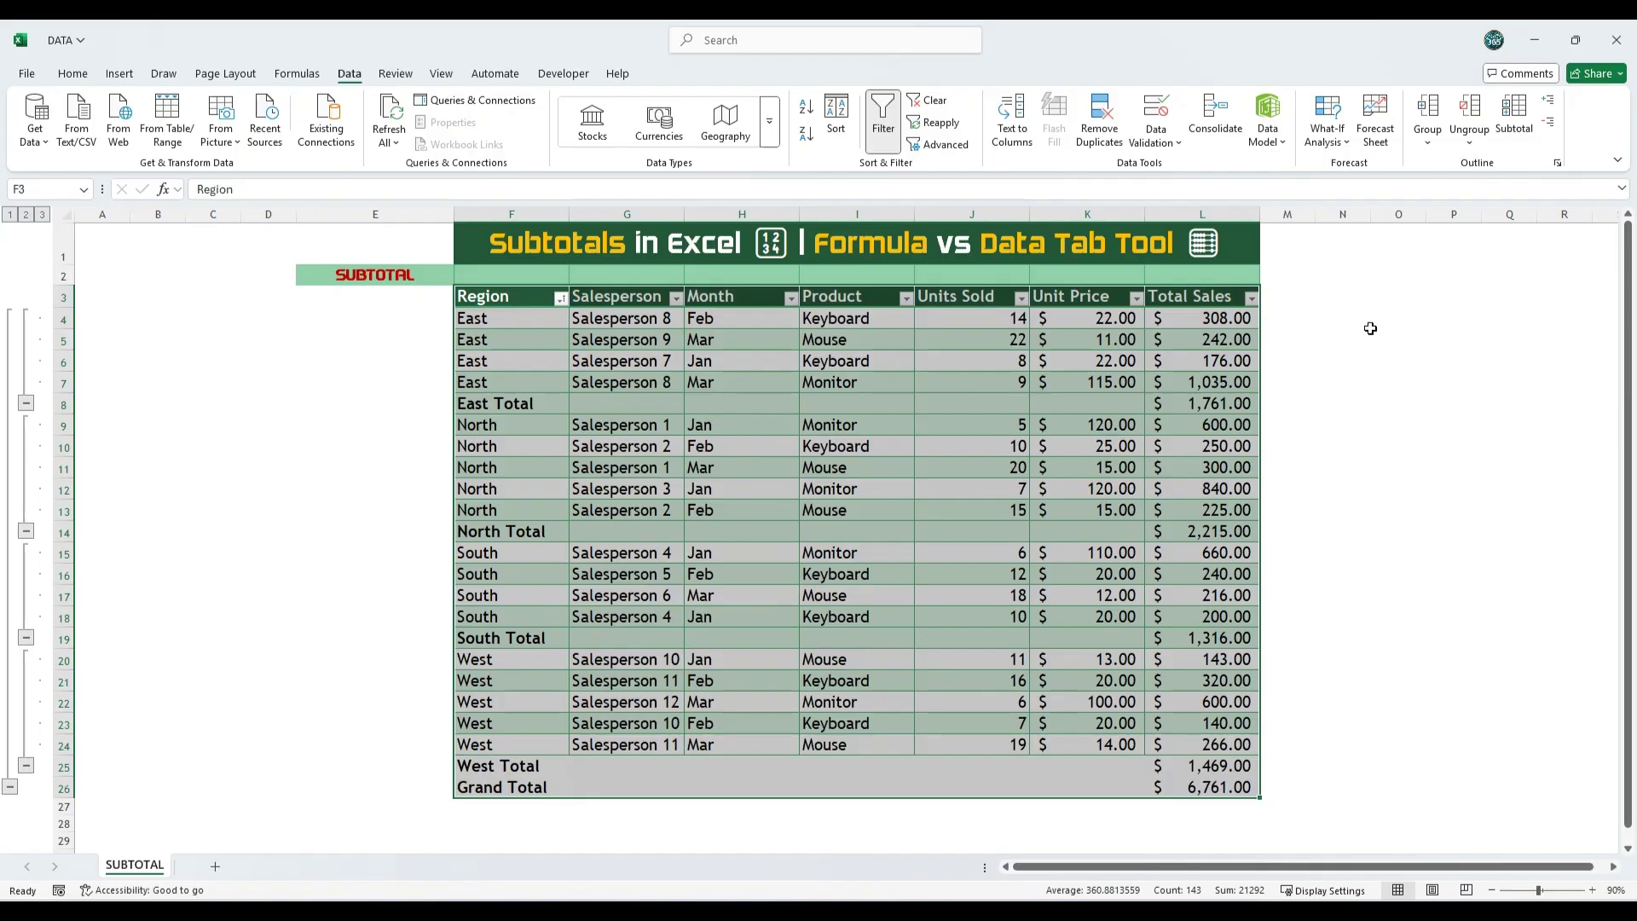
left_click(1516, 116)
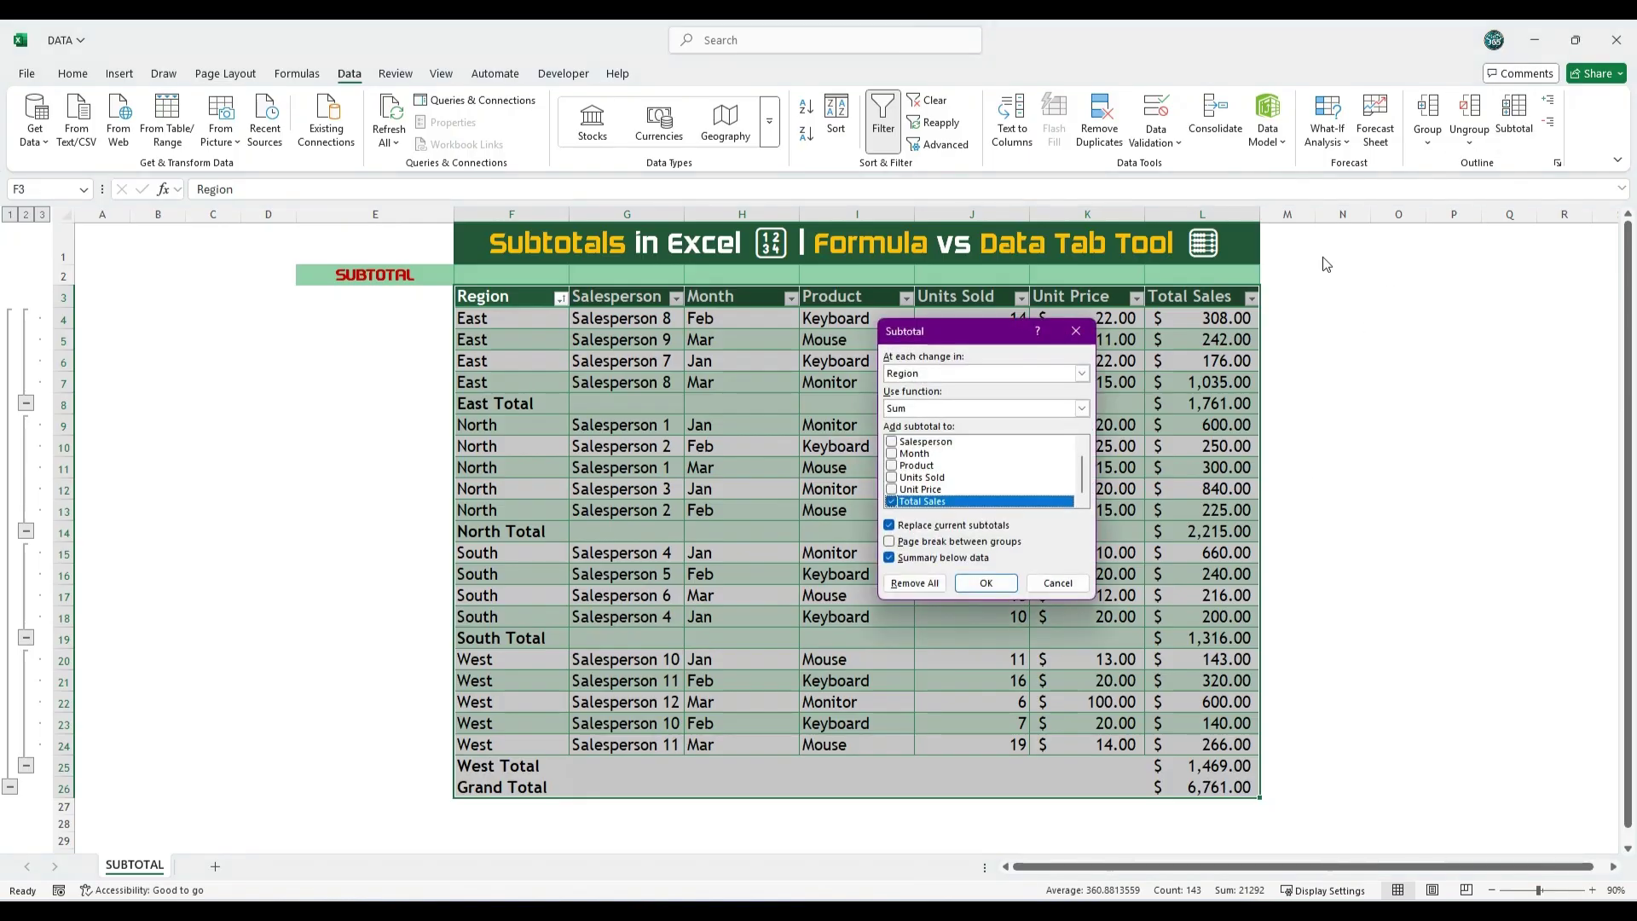
left_click(911, 586)
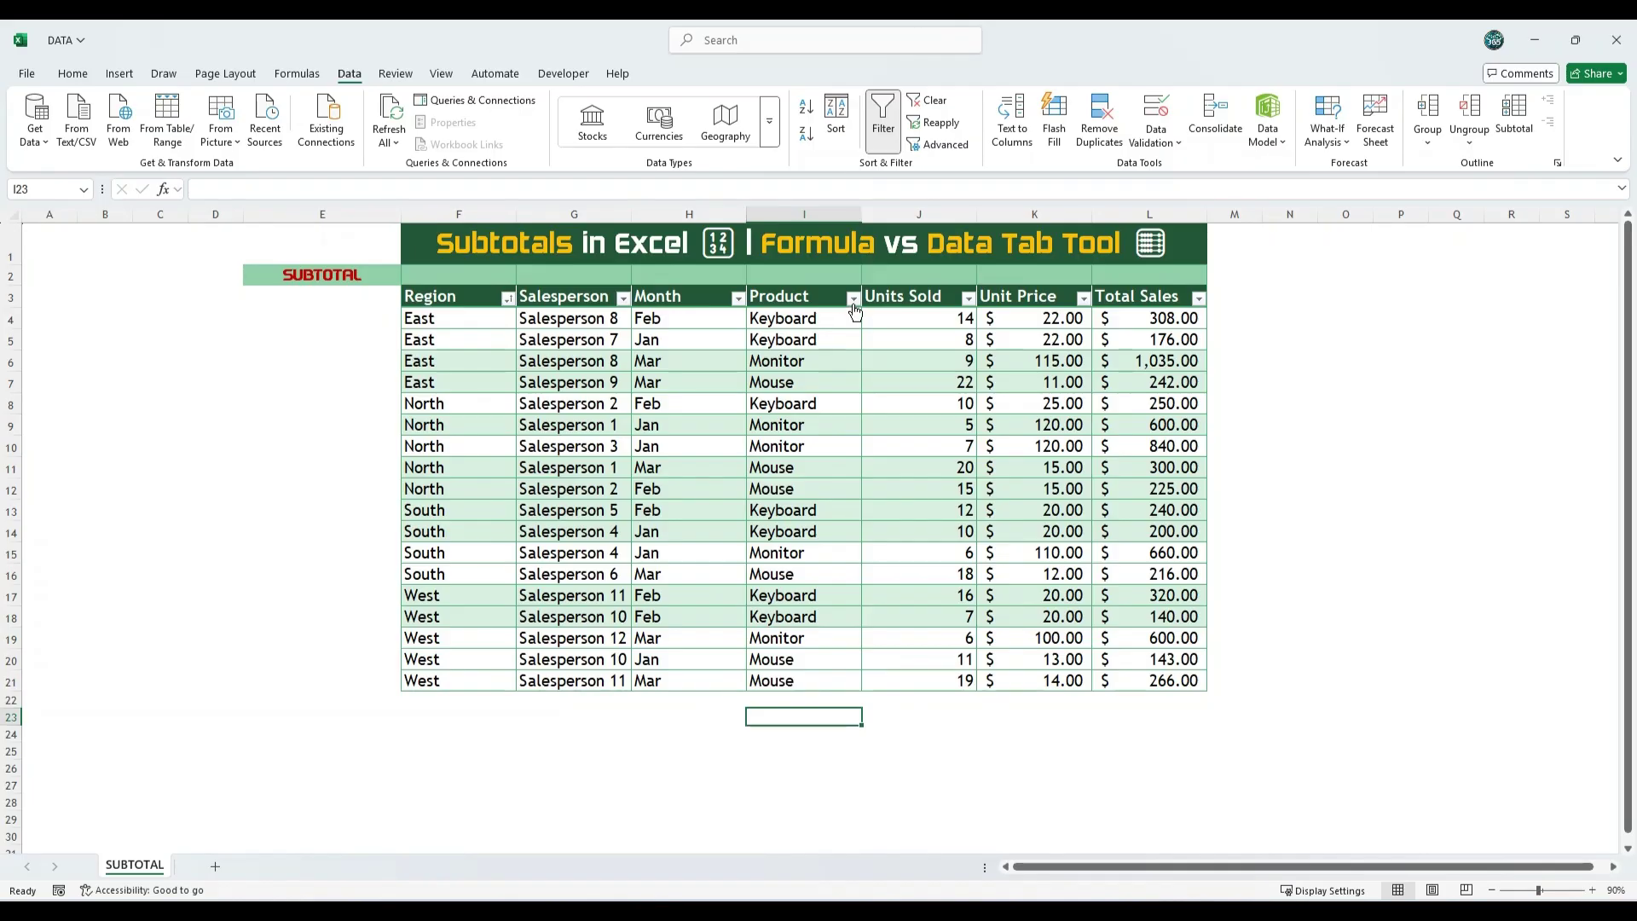
Sort the table A to Z by Product and reselect the table range.
left_click(853, 298)
left_click(890, 320)
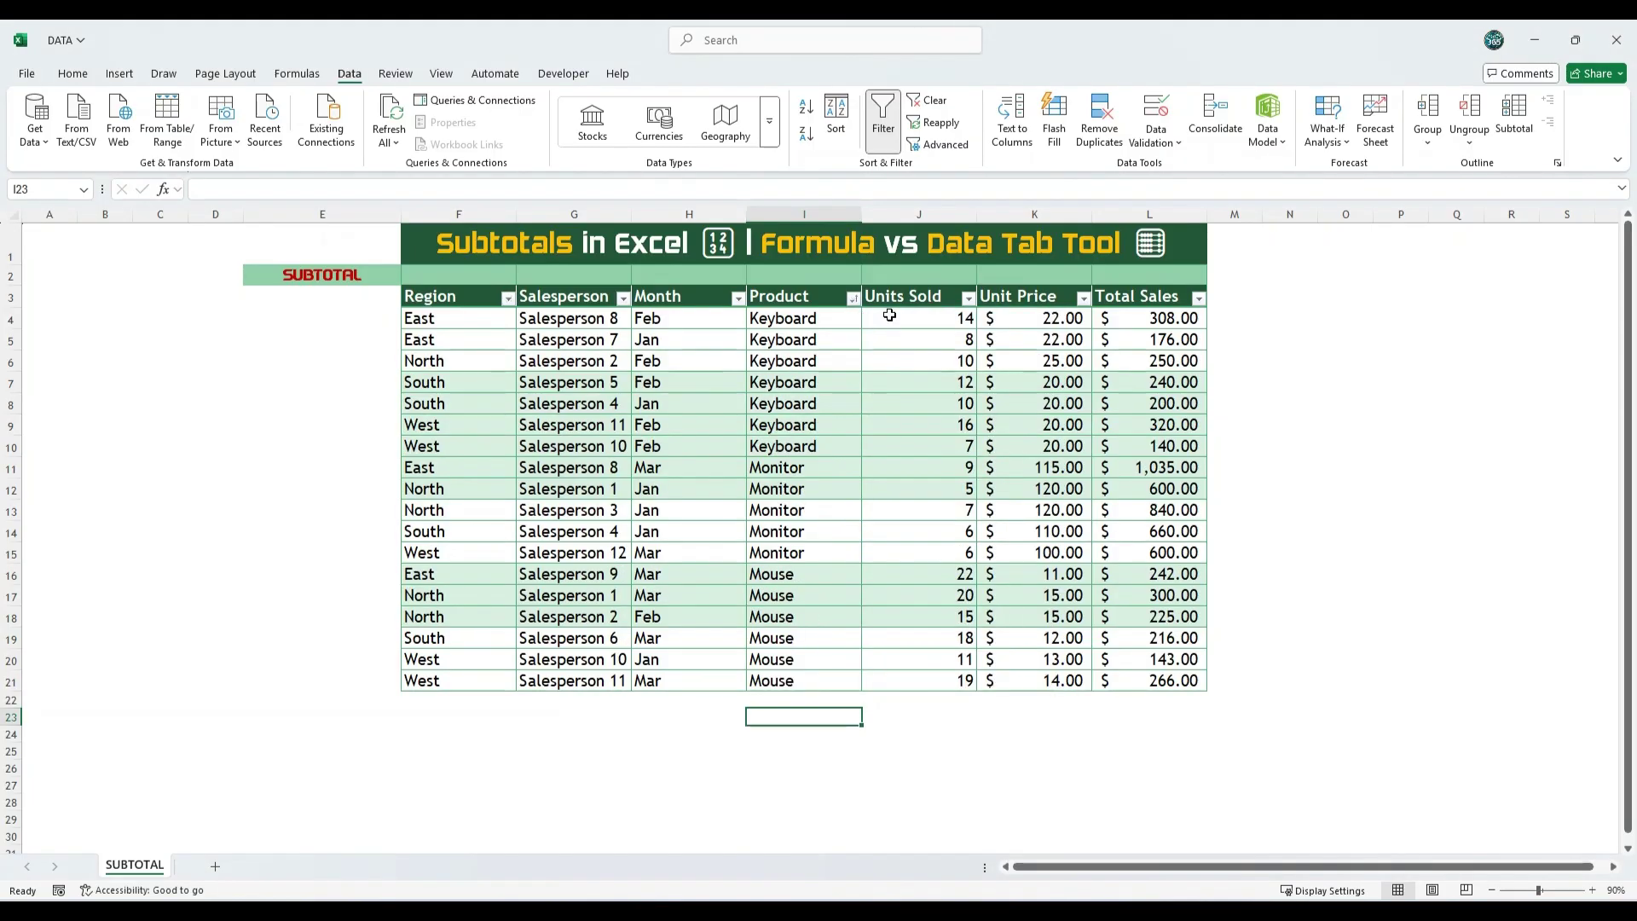
left_click_drag(476, 304, 1119, 679)
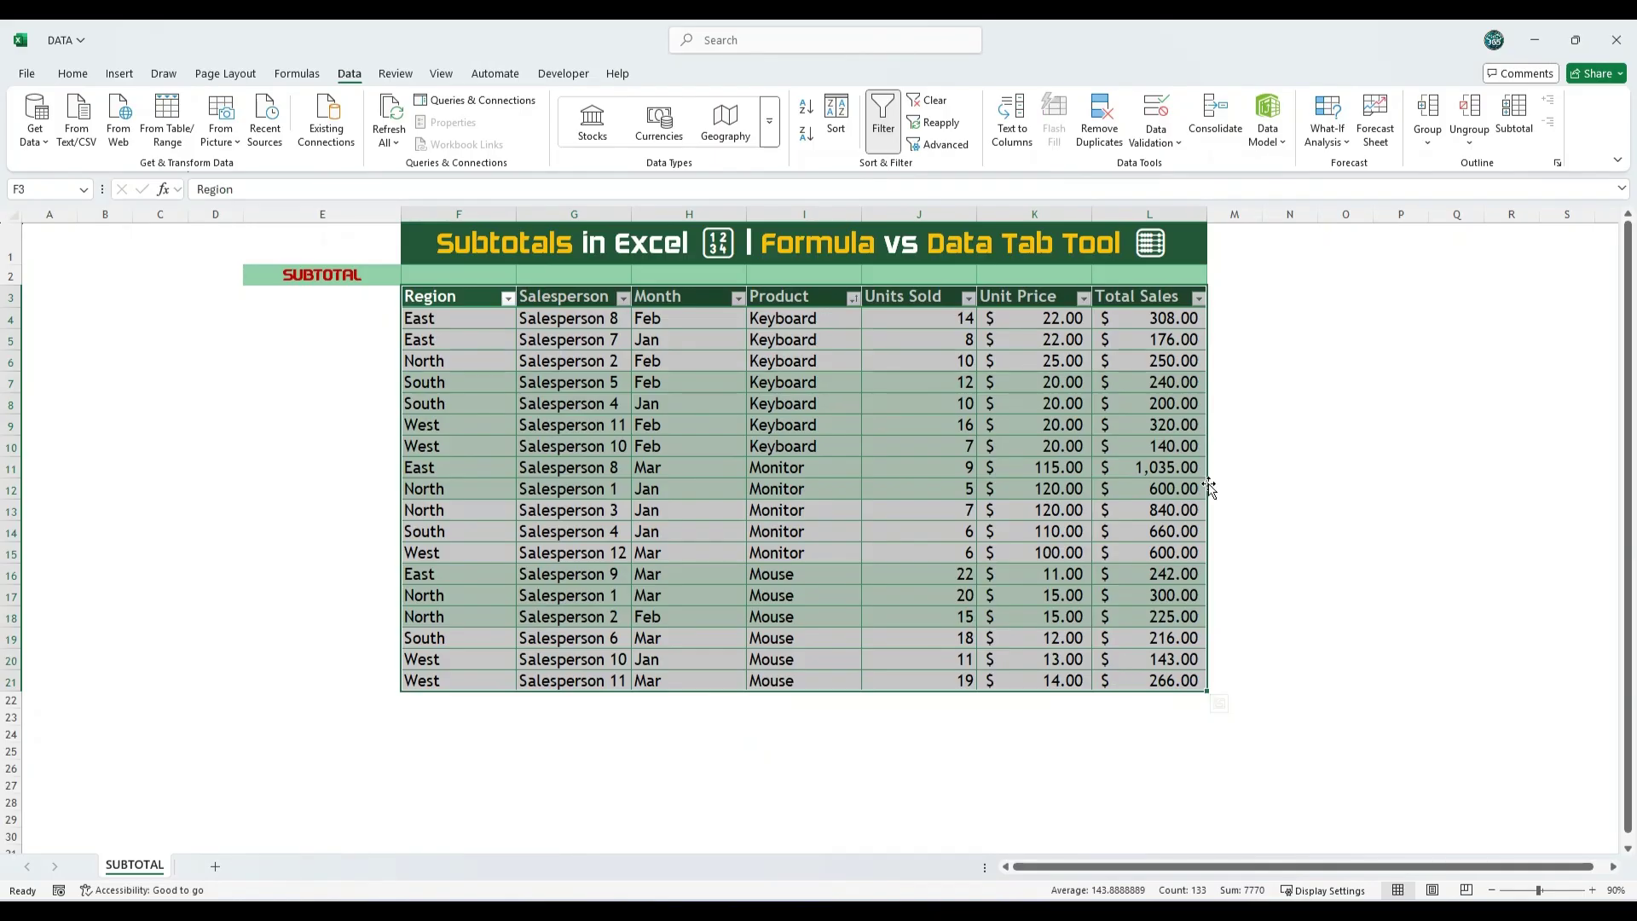
Subtotal the table at each change in Product with Sum on Total Sales.
left_click(1526, 115)
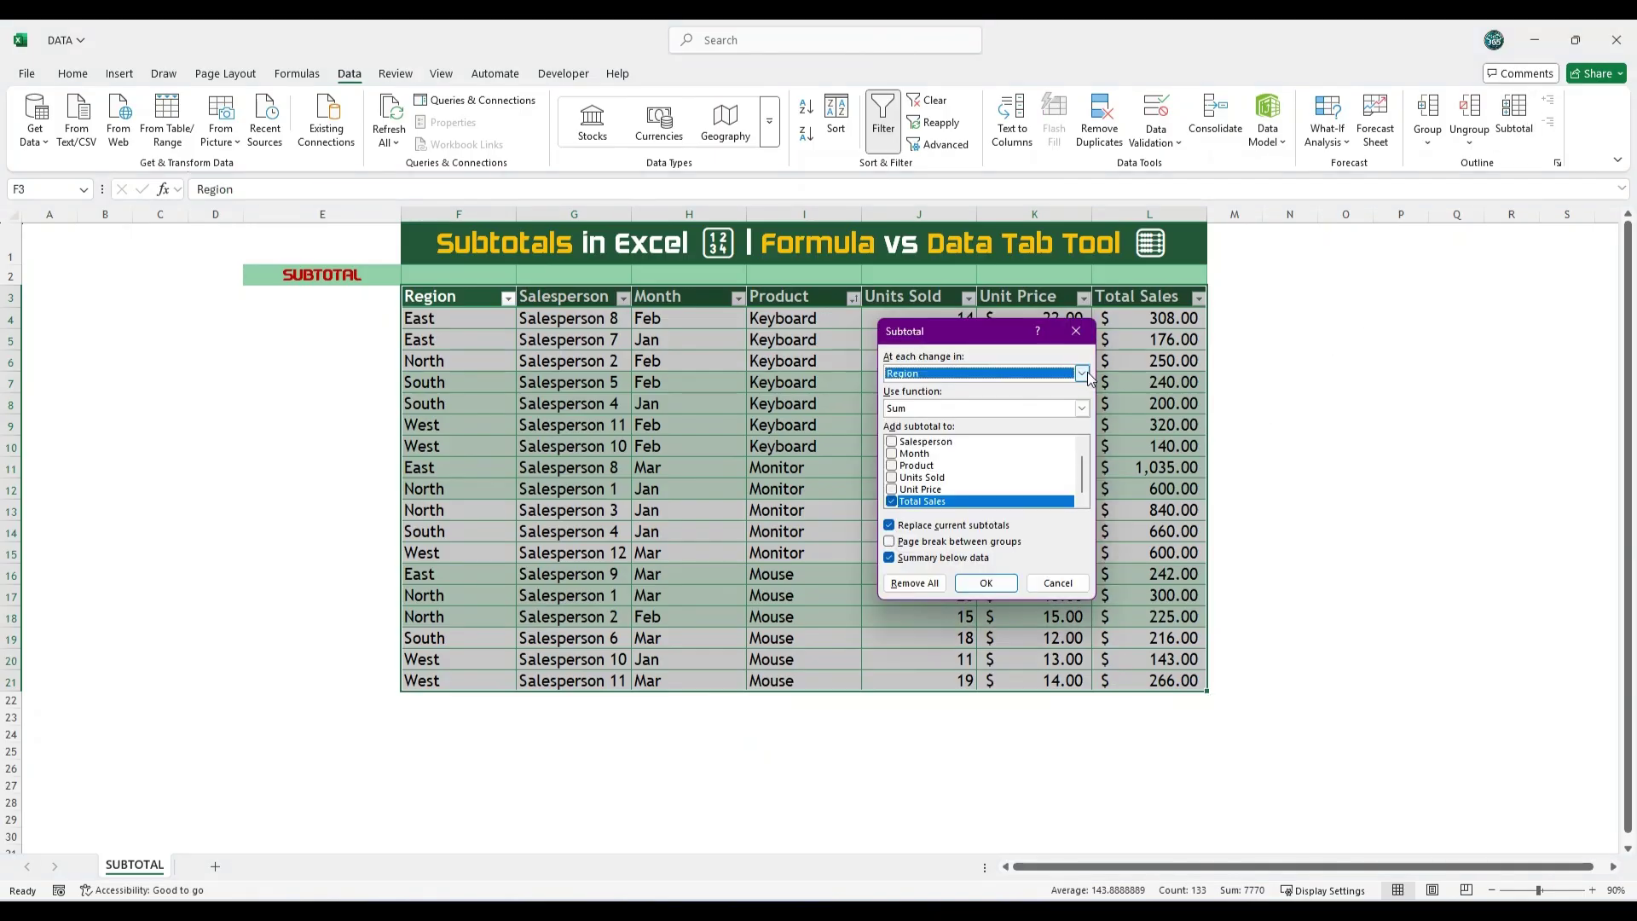
left_click(1081, 373)
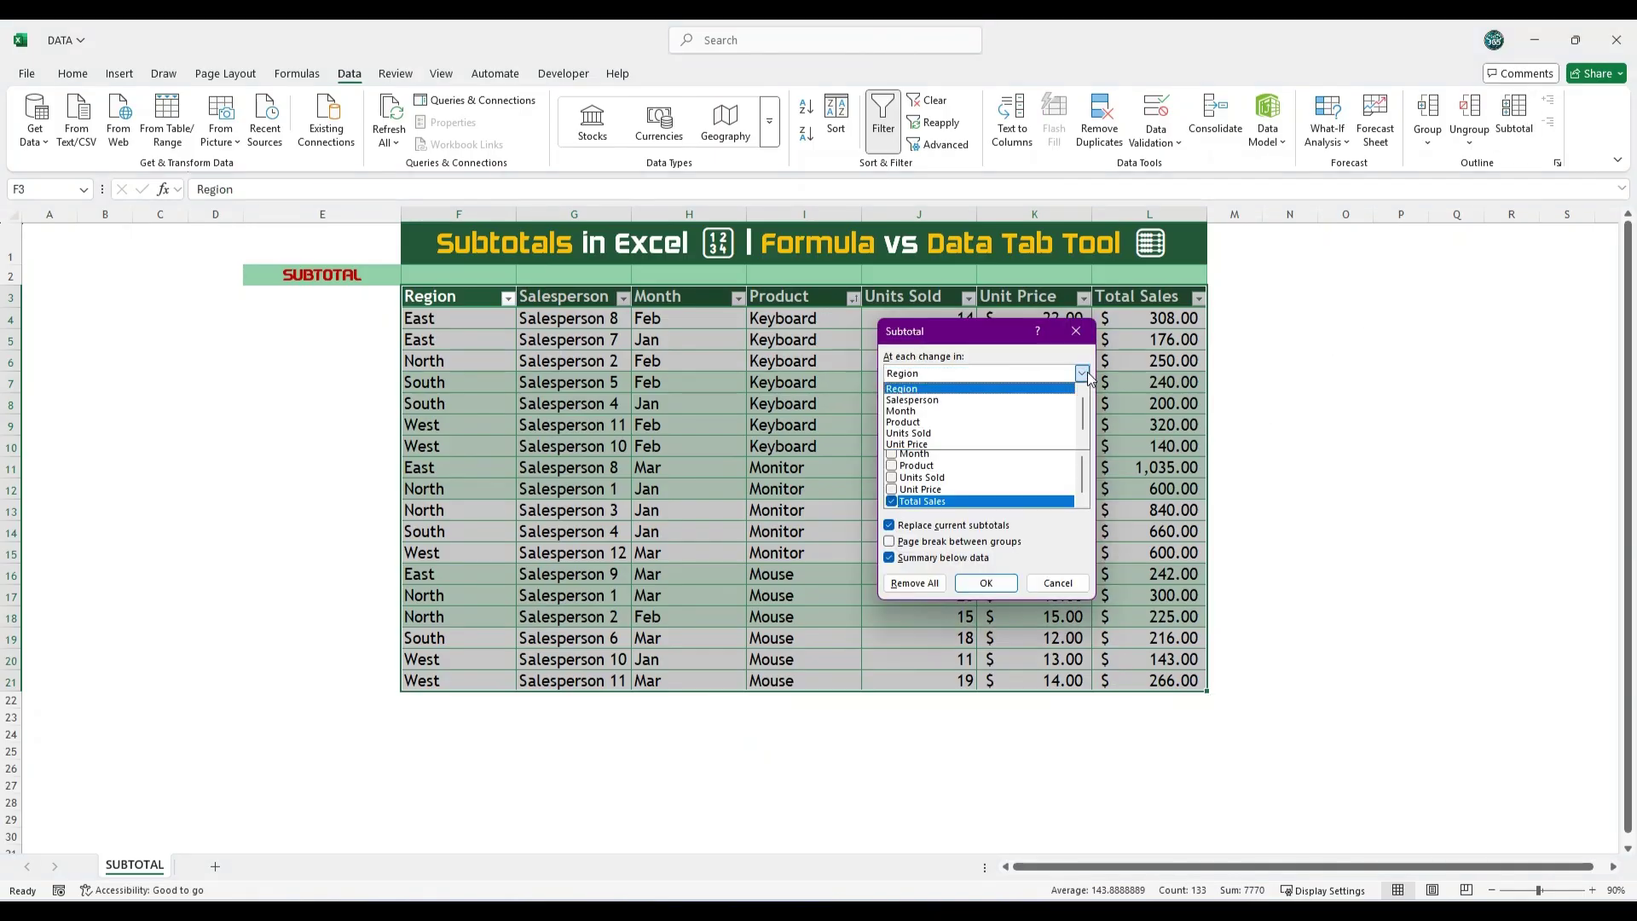
left_click(905, 423)
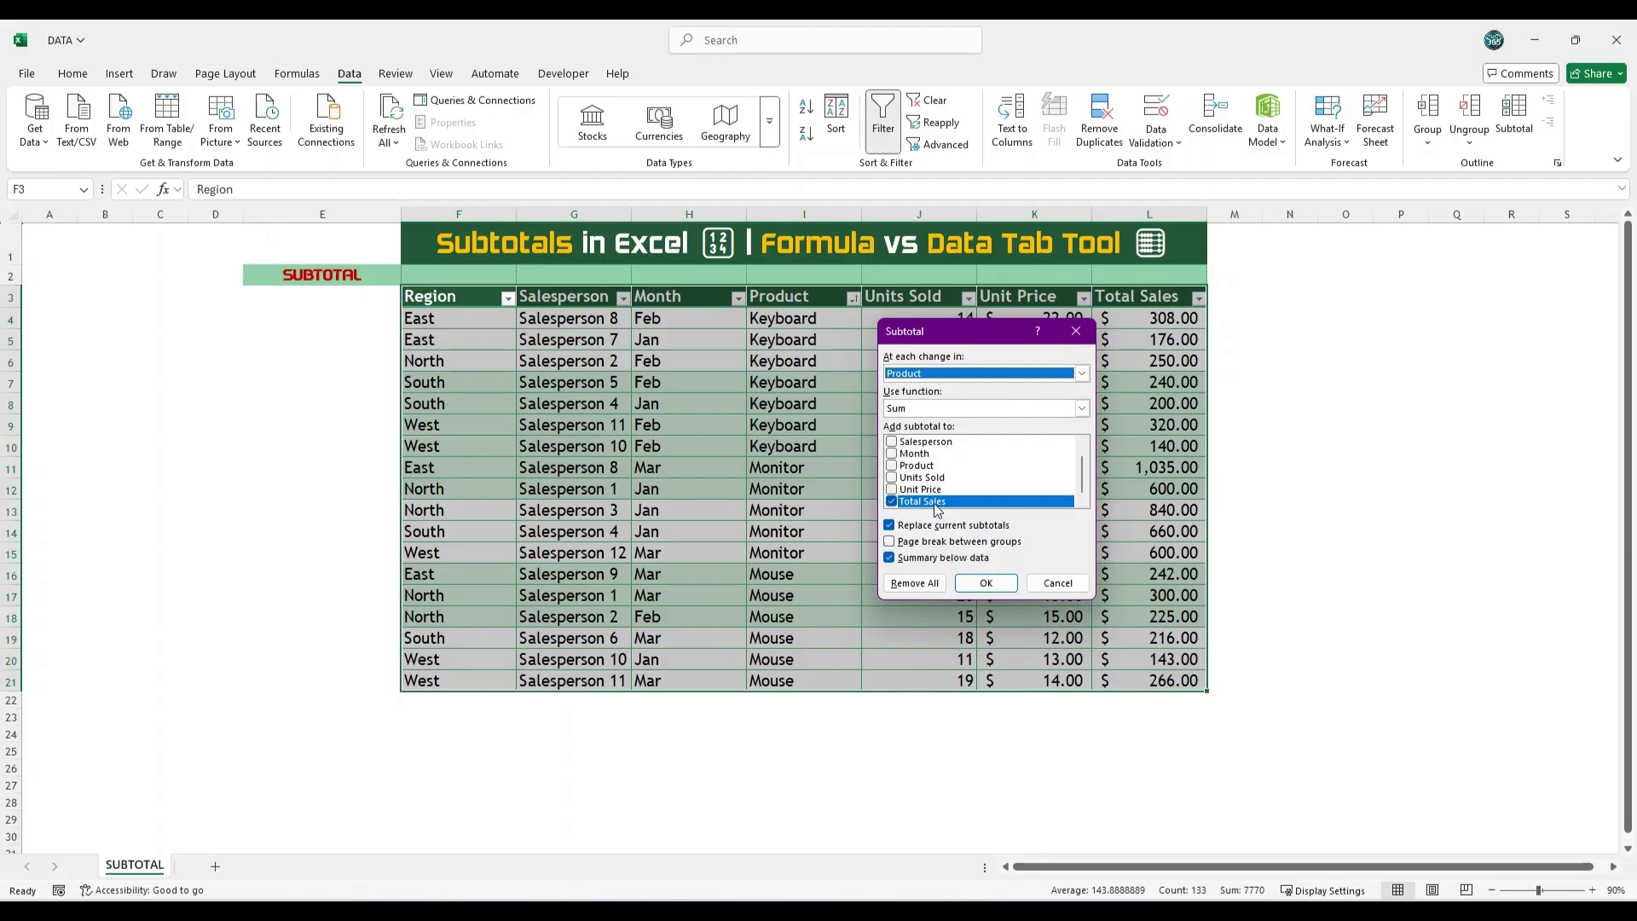
left_click(985, 582)
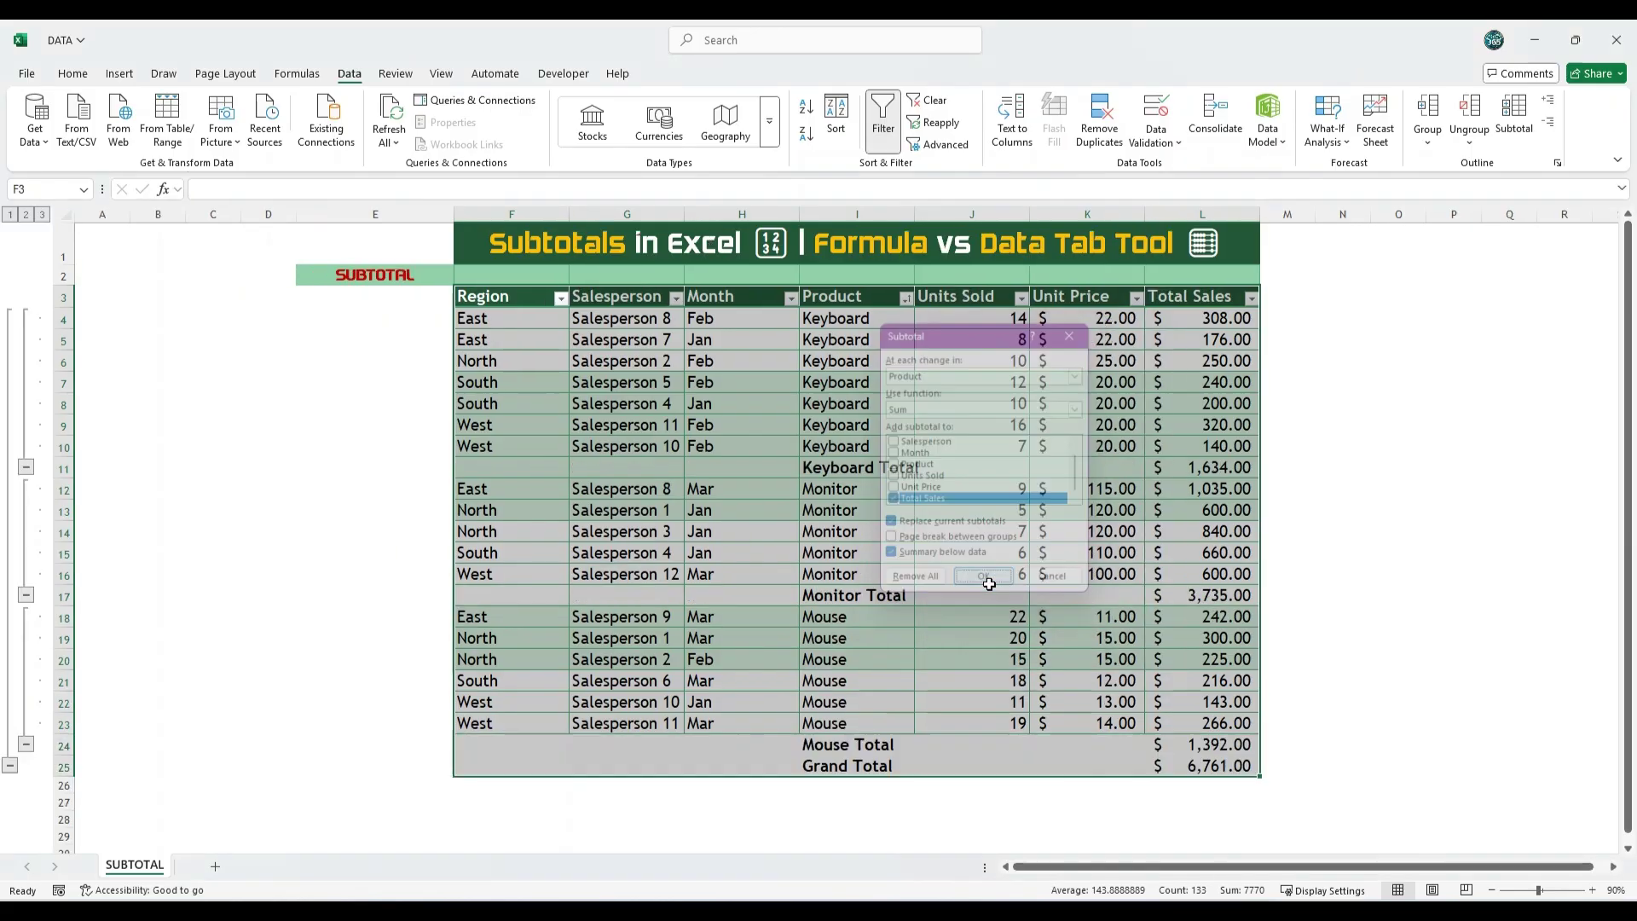
left_click(1332, 556)
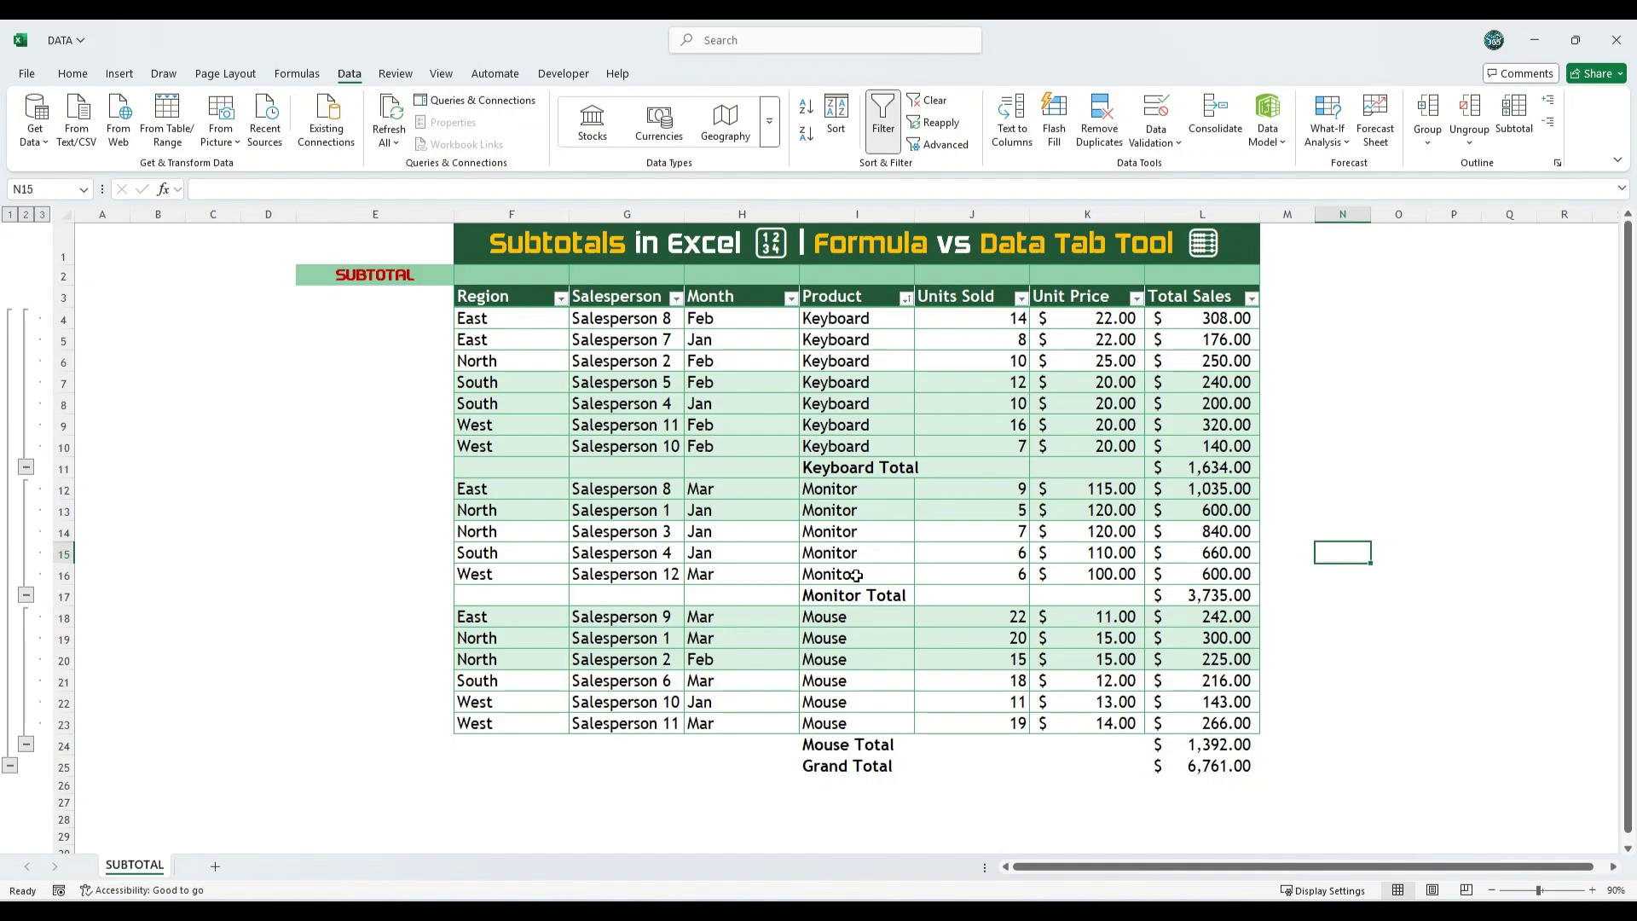
left_click(849, 470)
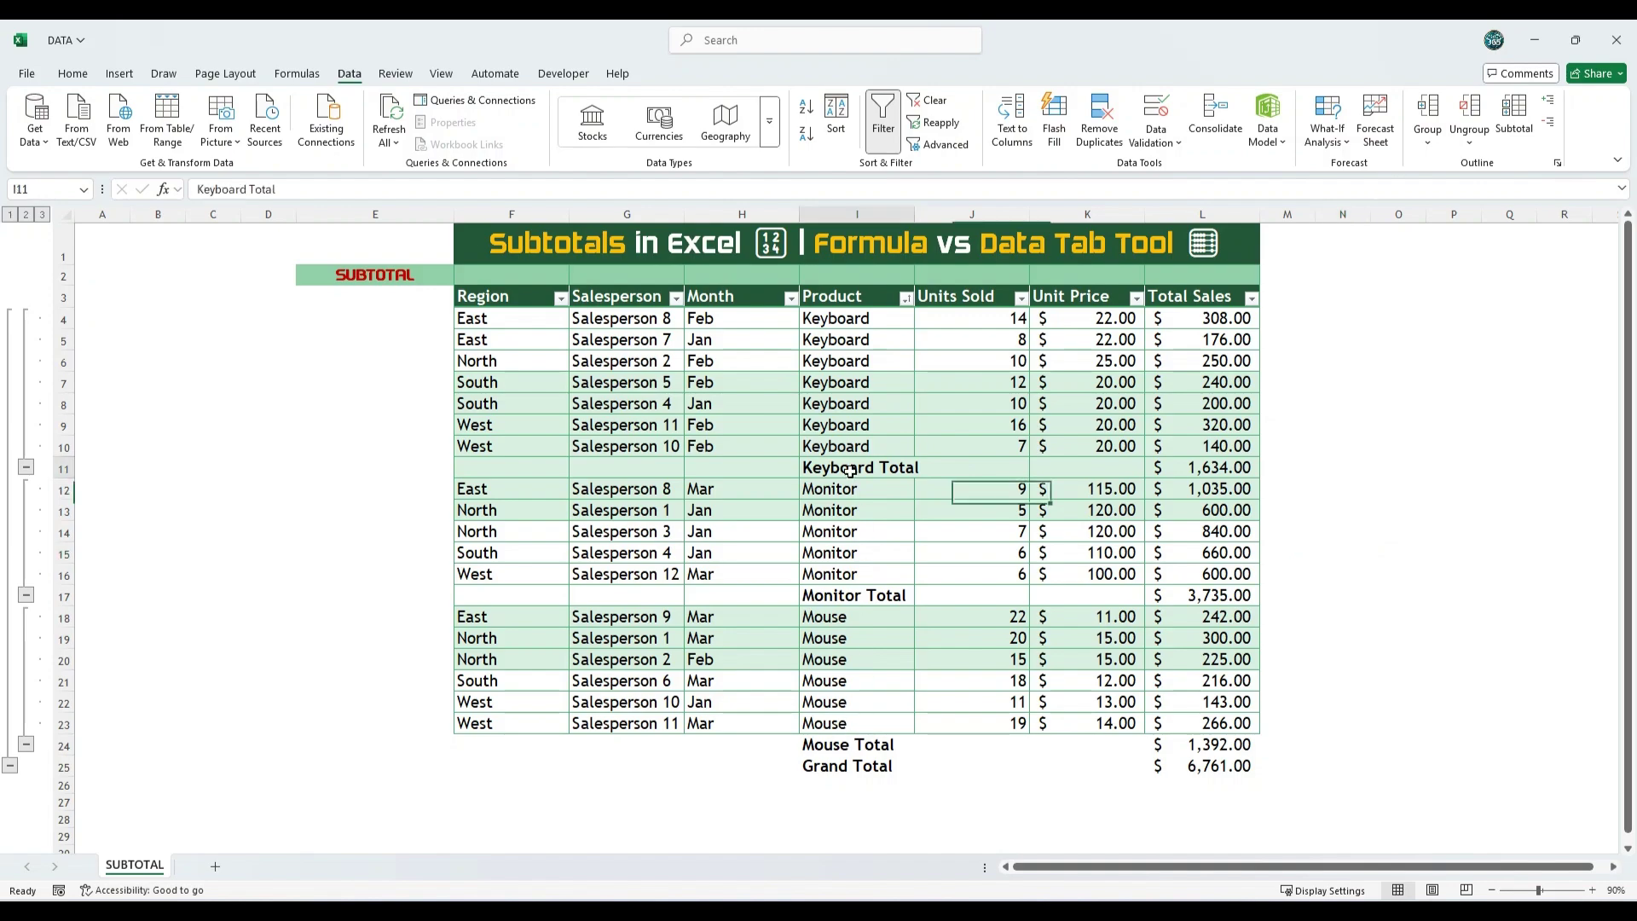
left_click(853, 595)
left_click(1398, 510)
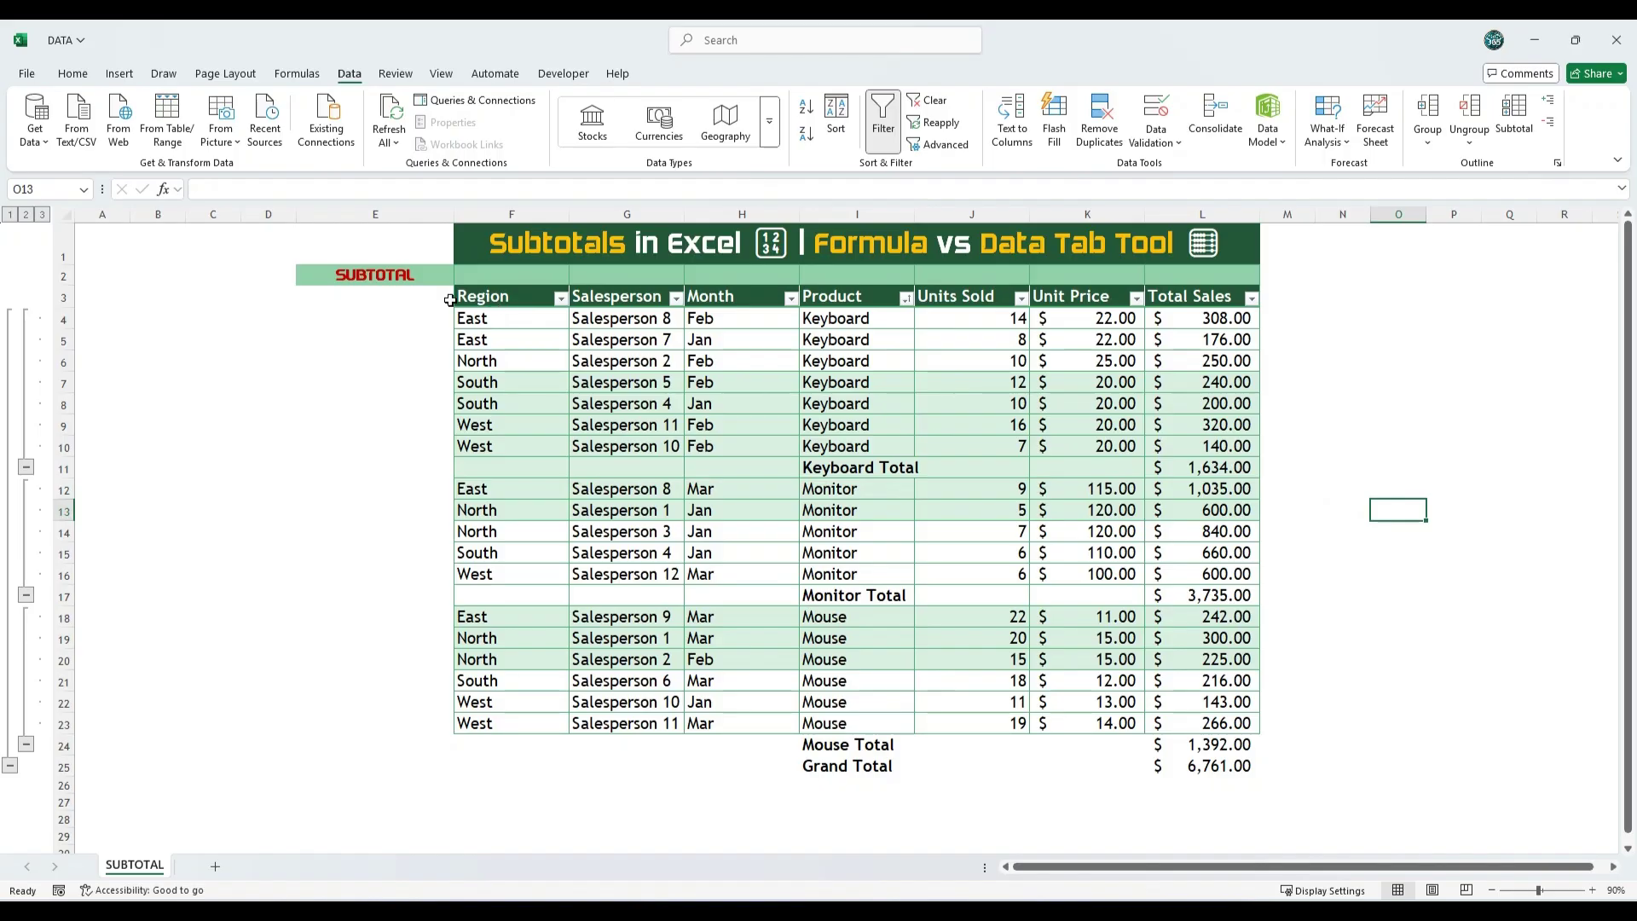
left_click(384, 275)
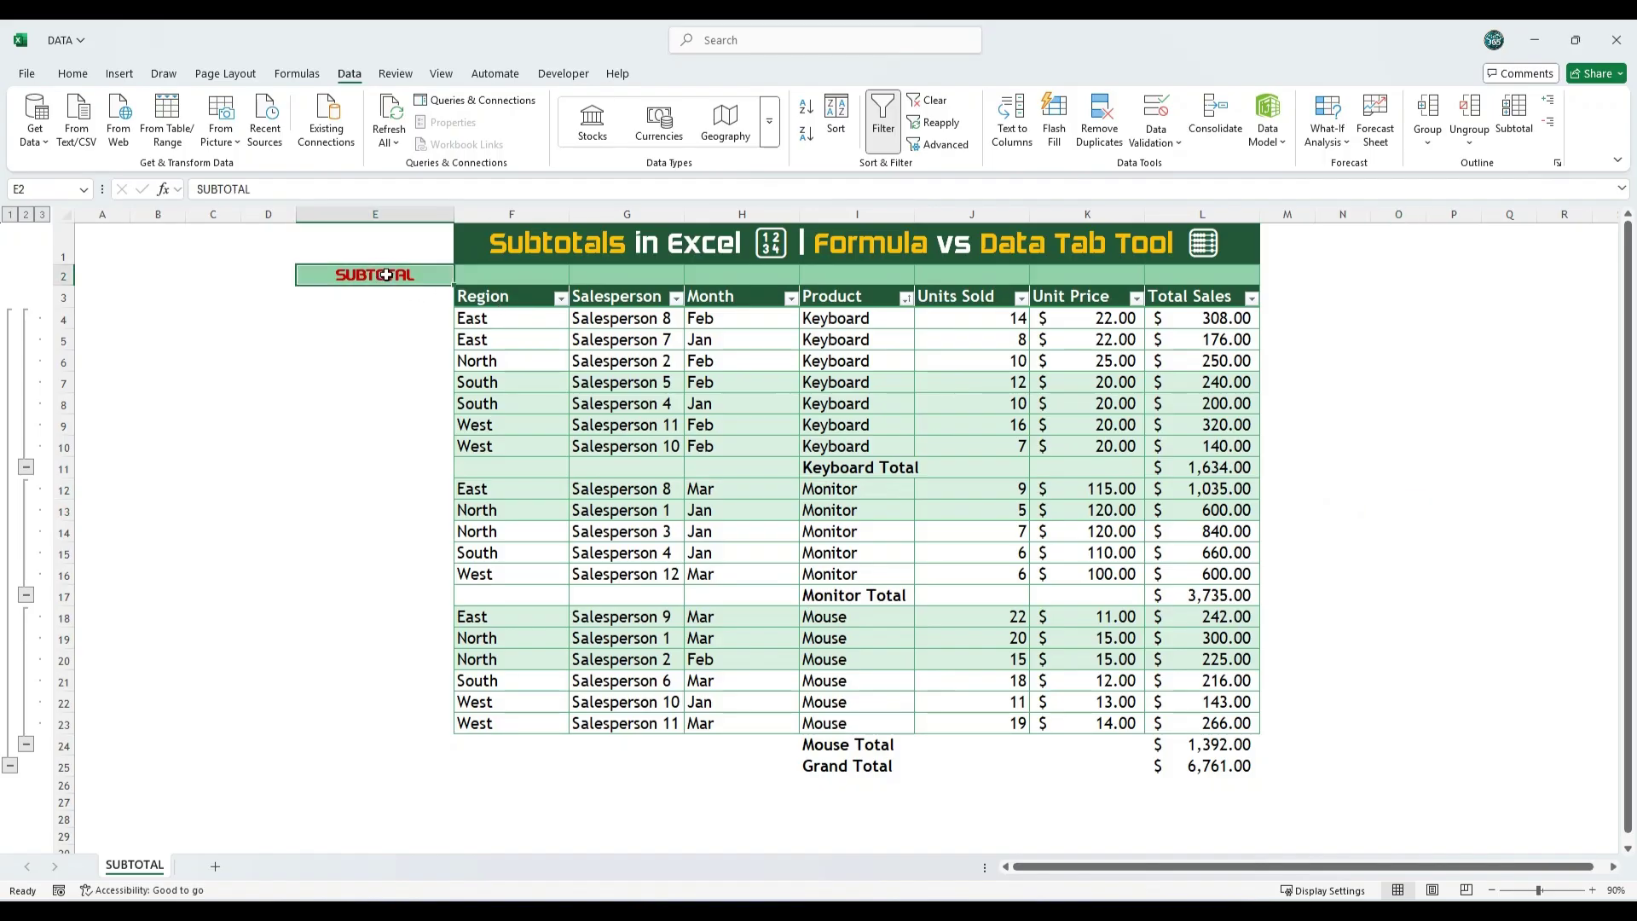
left_click(855, 247)
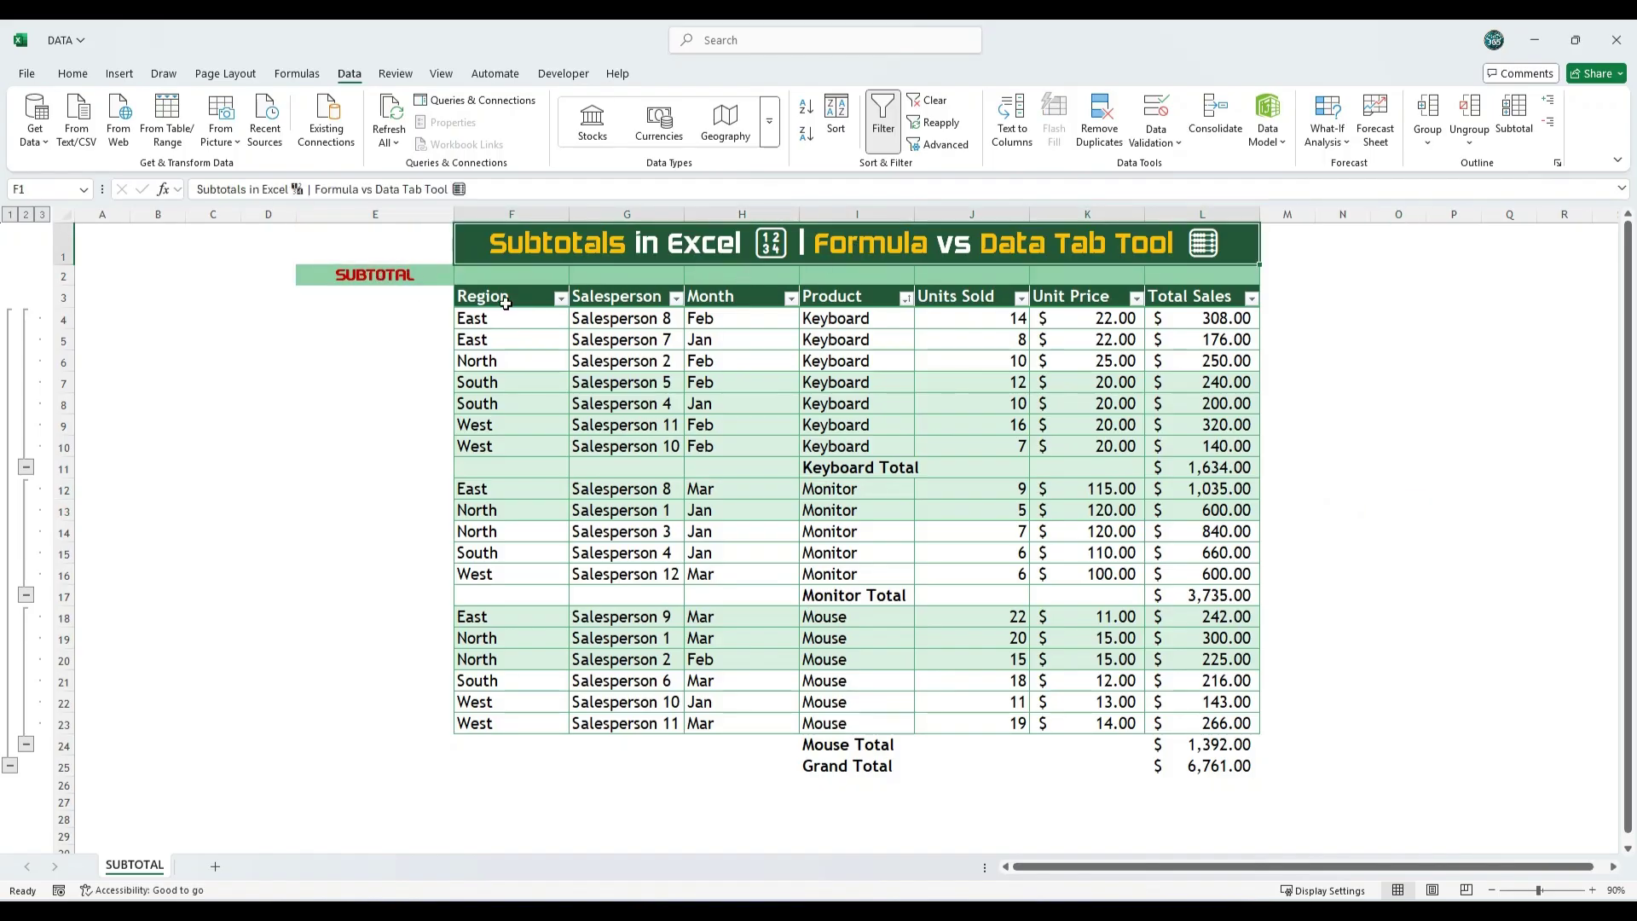
left_click_drag(506, 303, 1176, 765)
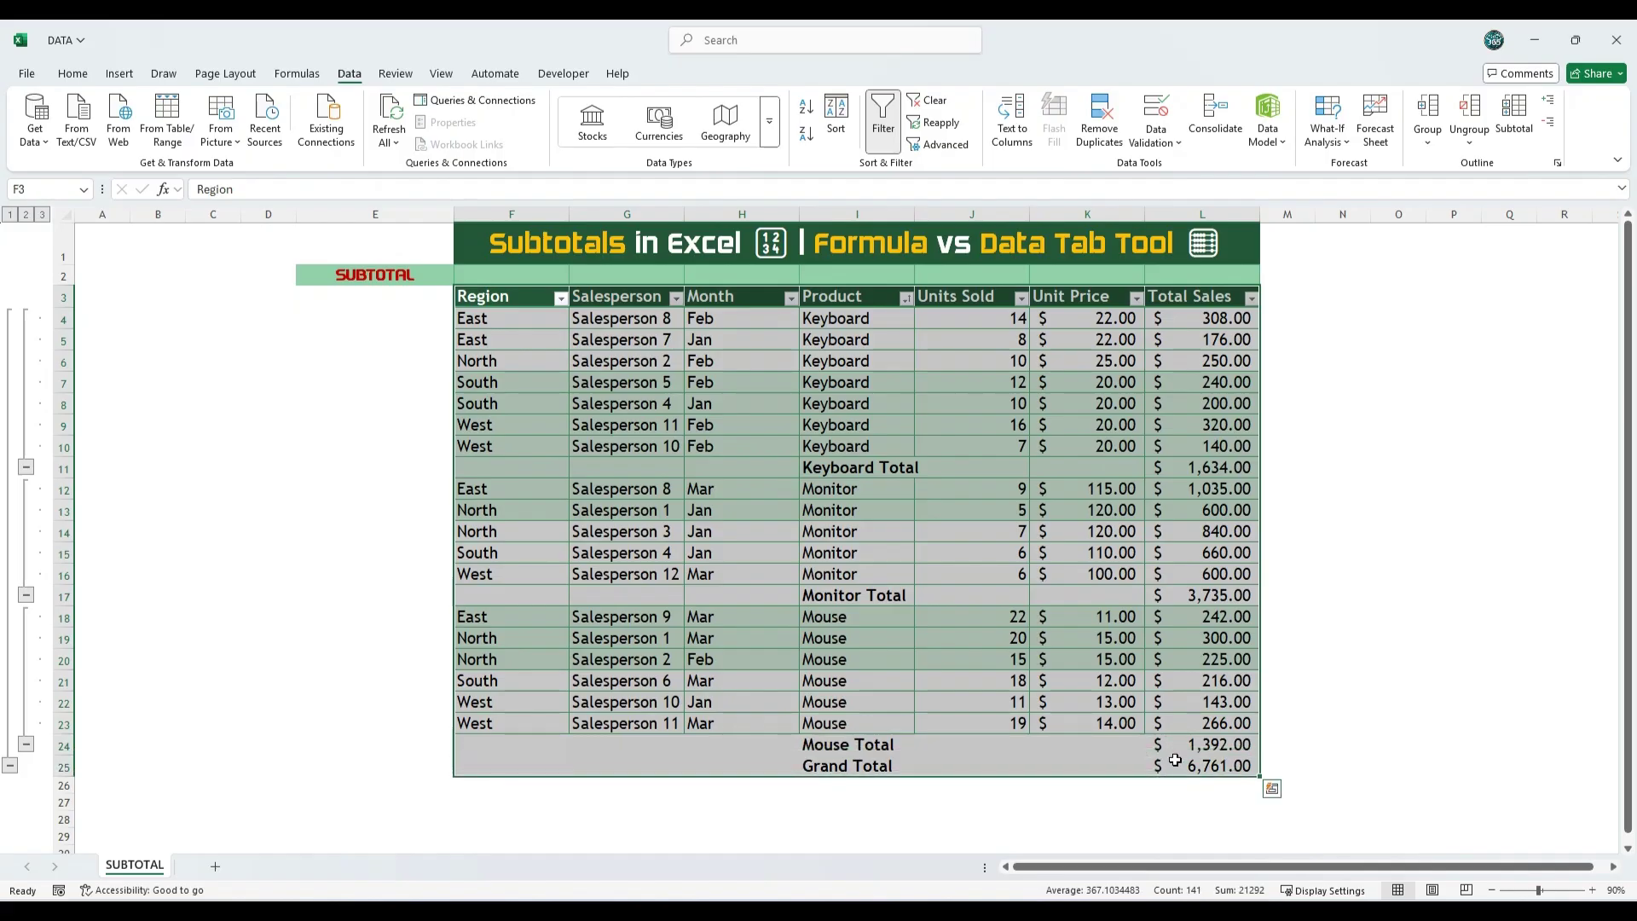
Clear the product subtotals and Grand Total with the Subtotal dialog's Remove All.
left_click(1514, 119)
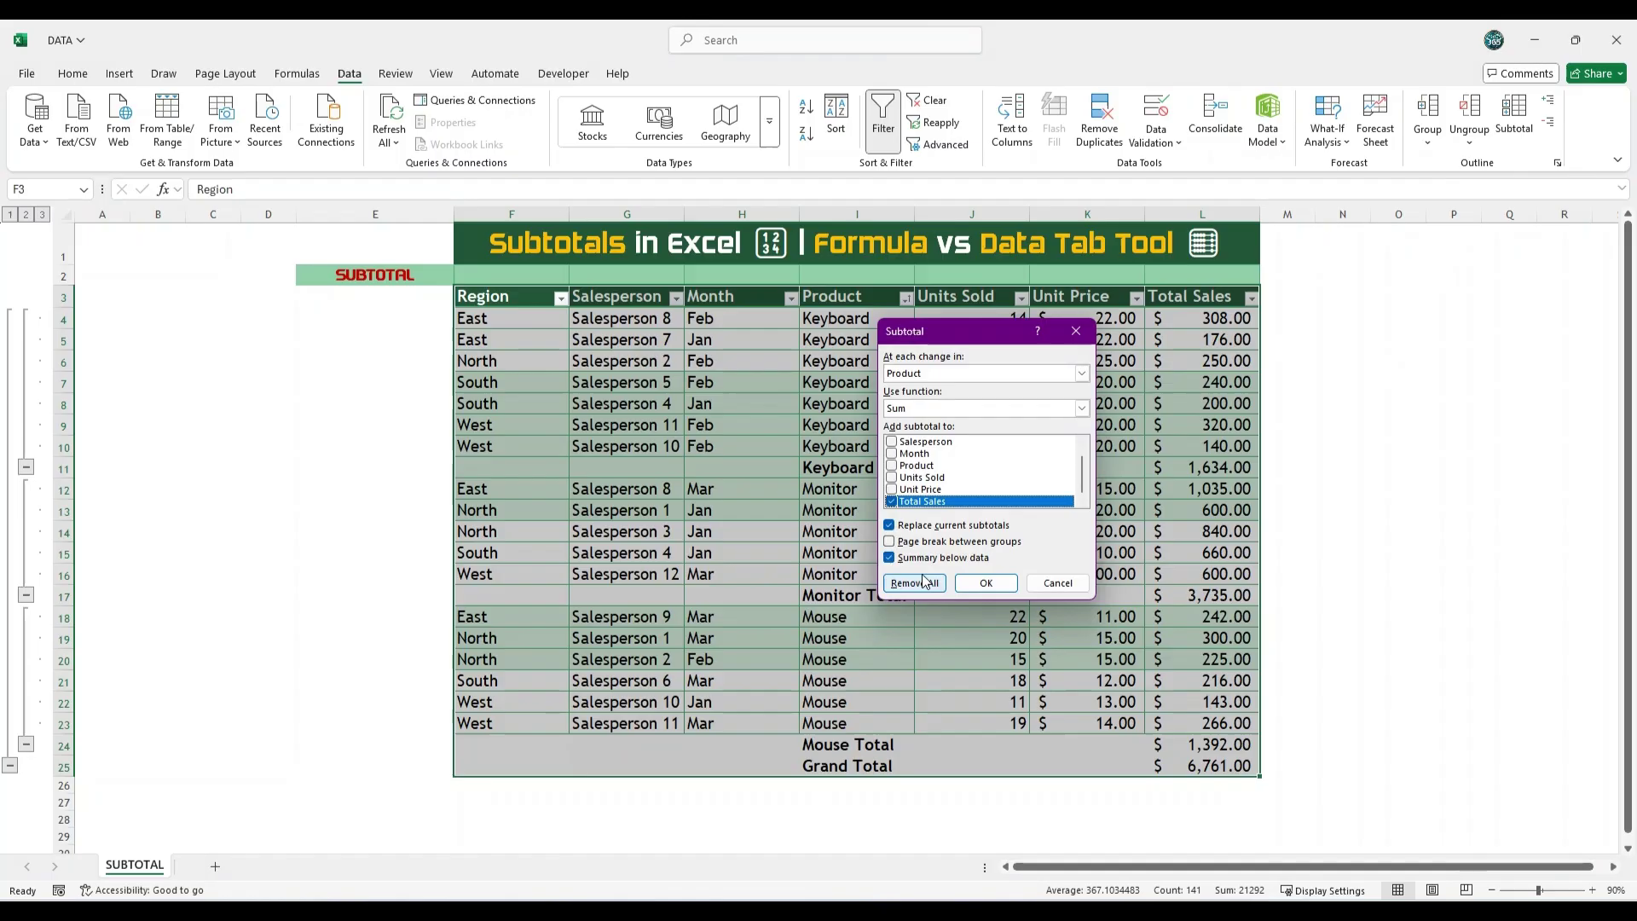
left_click(912, 583)
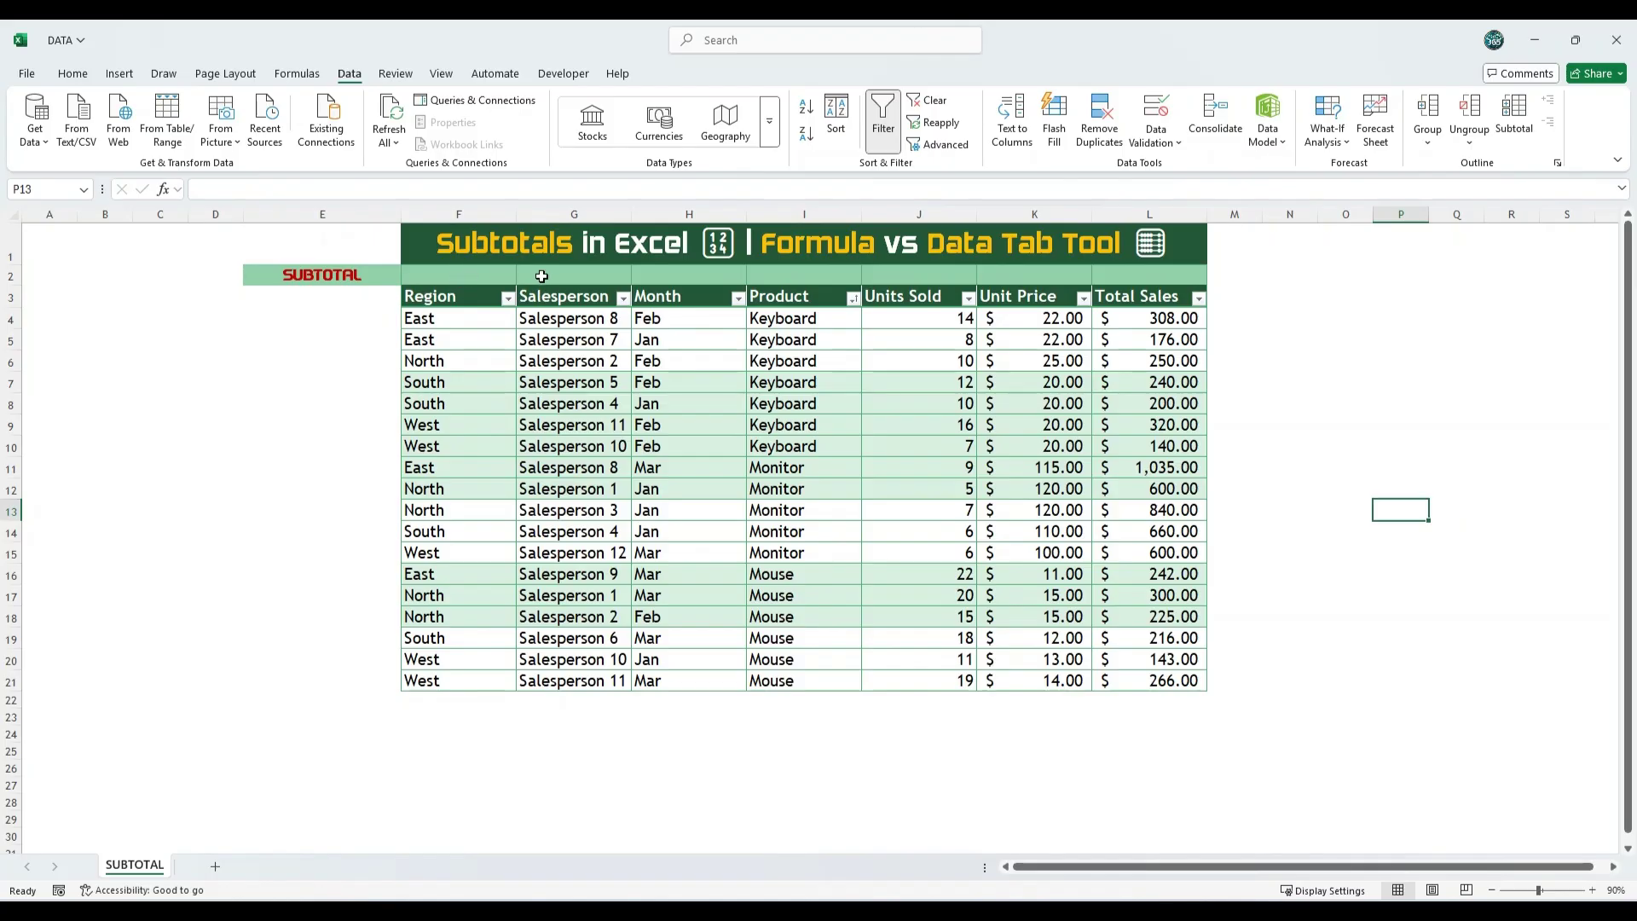
Enter =SUBTOTAL(9,L4:L21) in L2 above Total Sales, returning 6,761.00.
left_click(1133, 295)
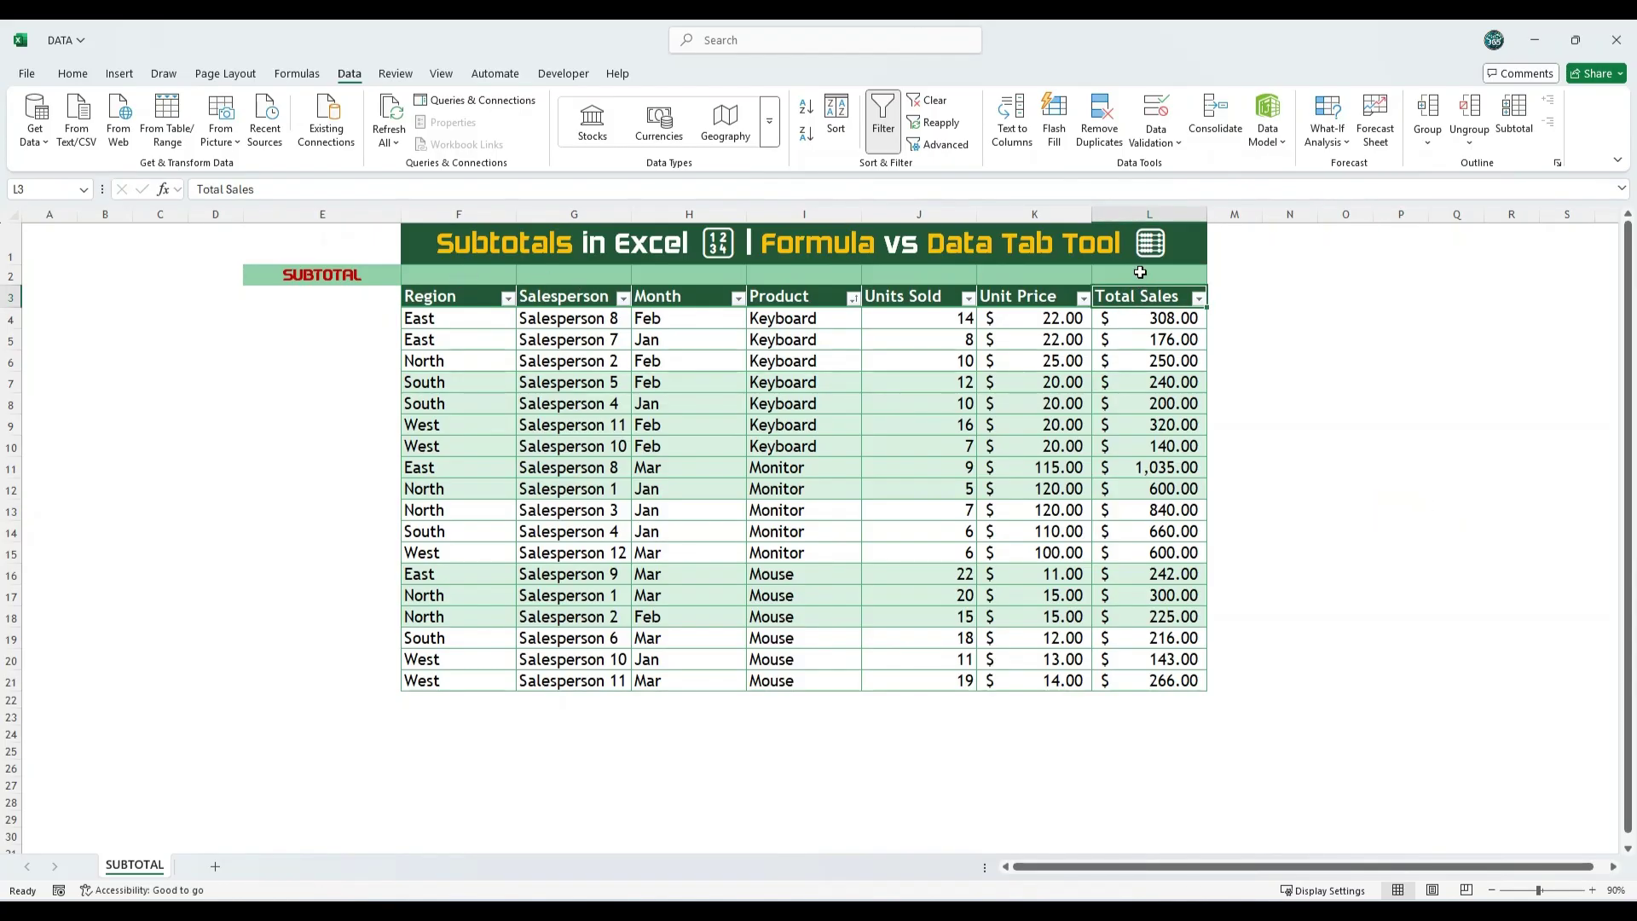
left_click(1140, 271)
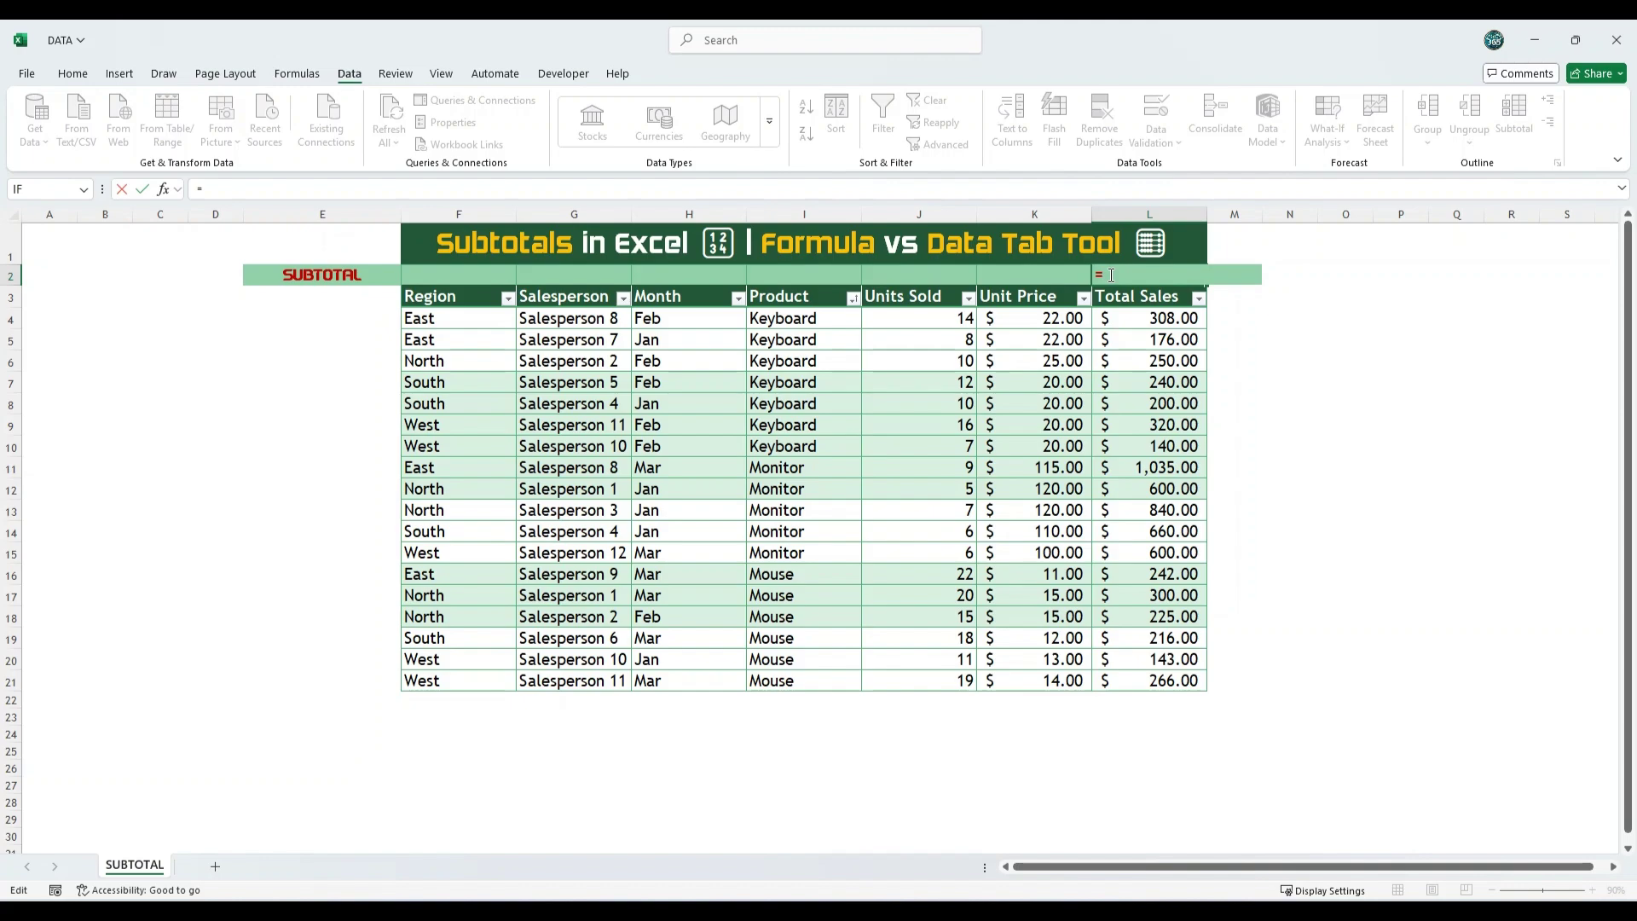
type("subt")
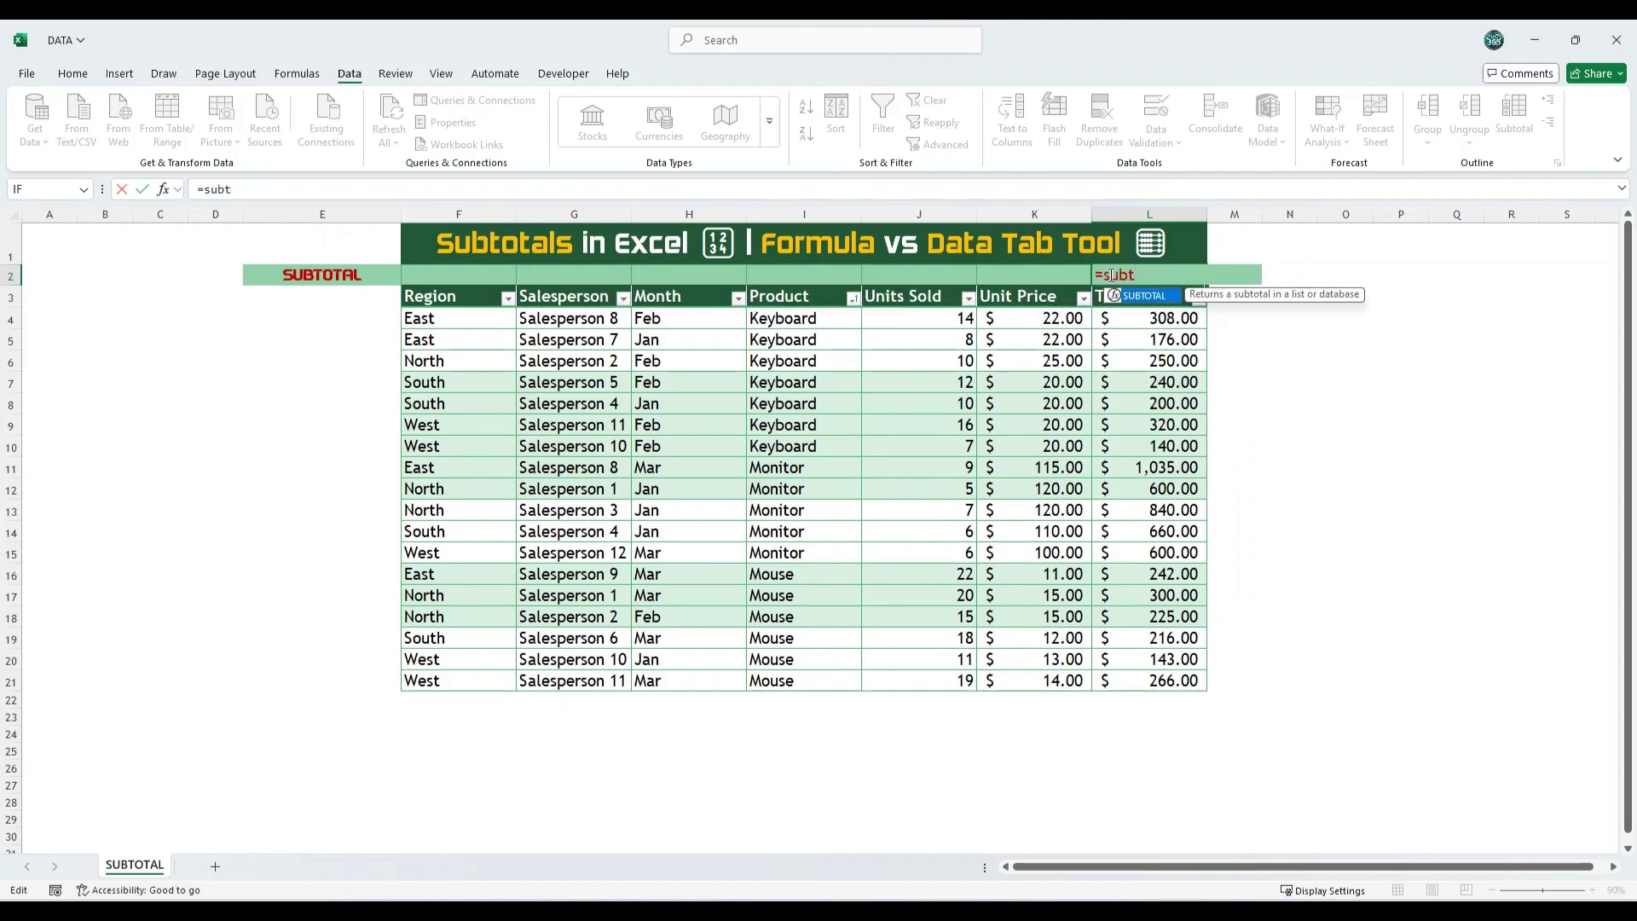
key("Tab")
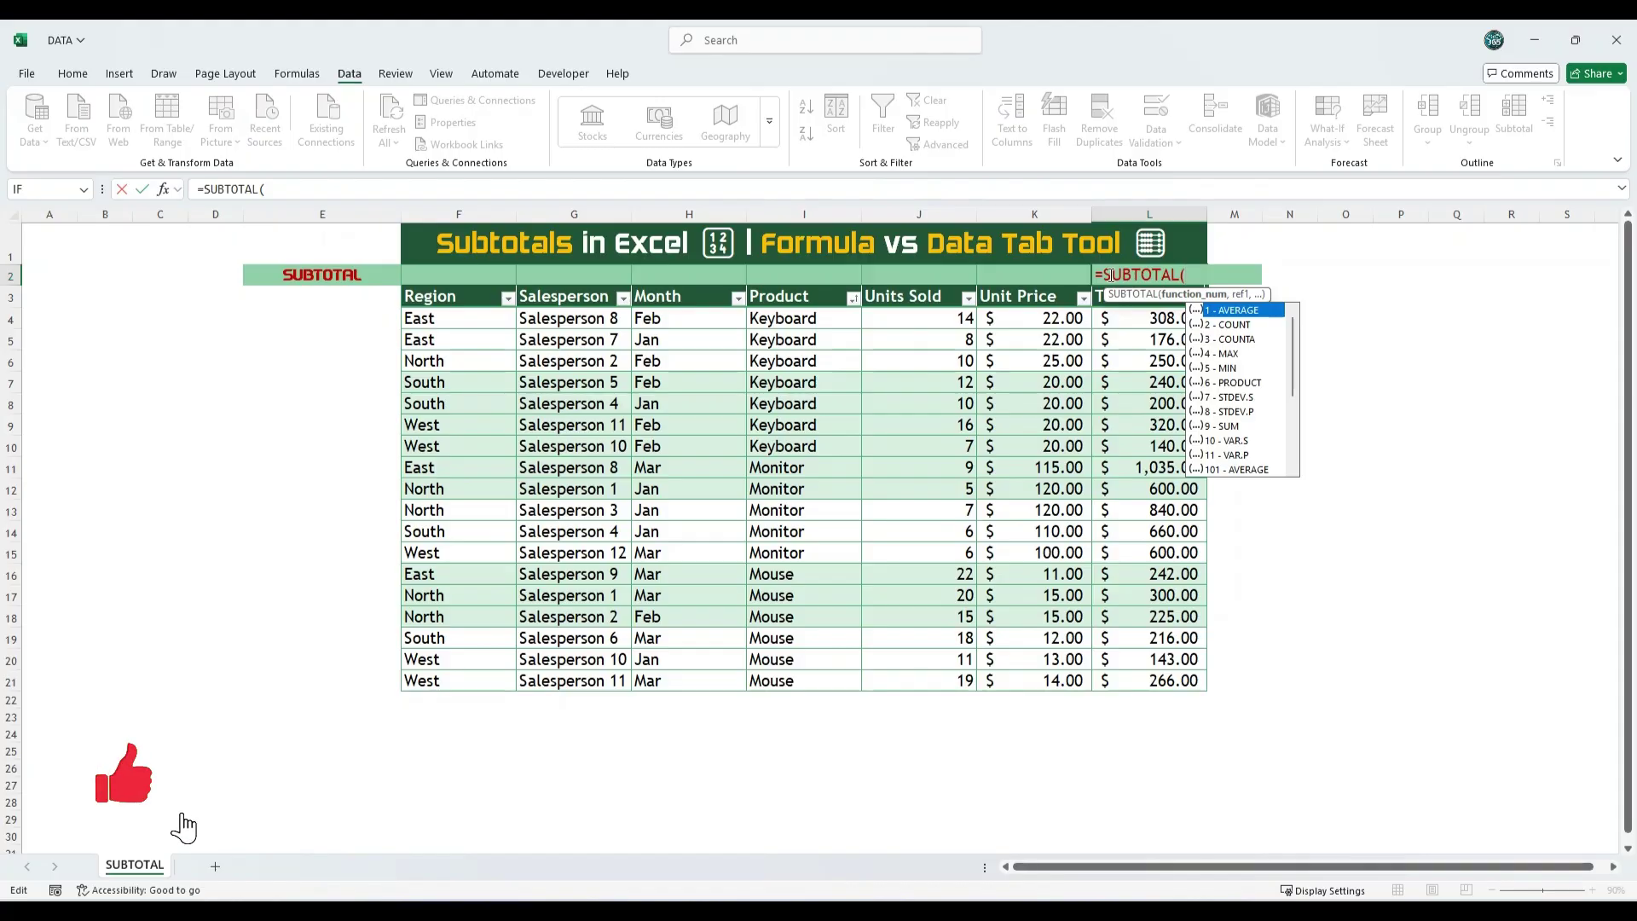
type("9")
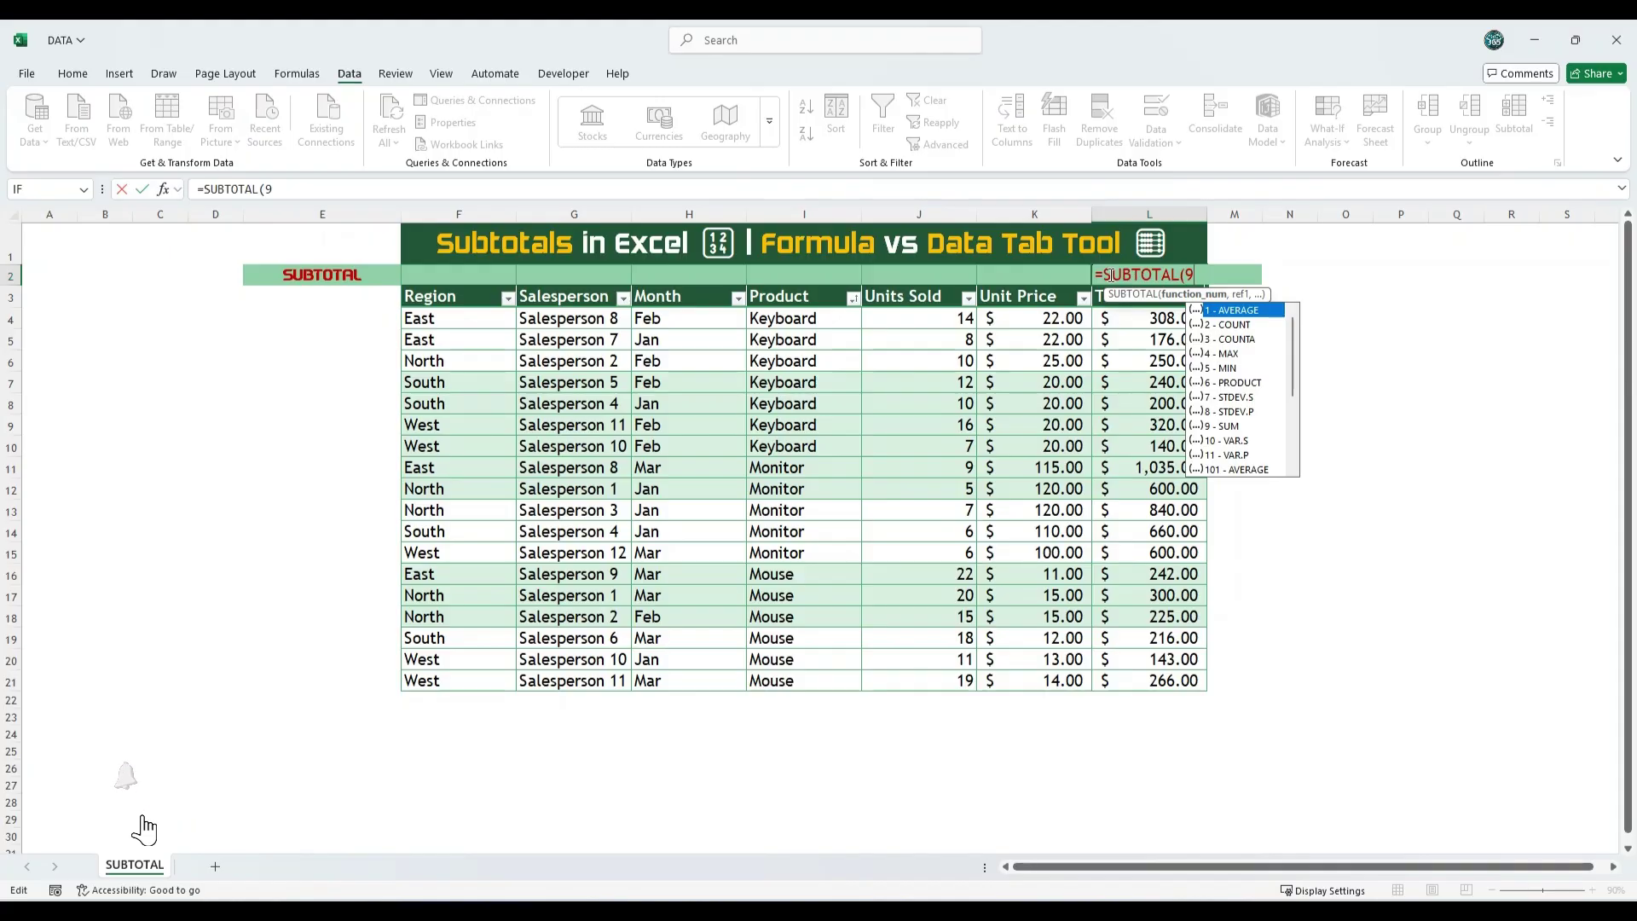
type(",")
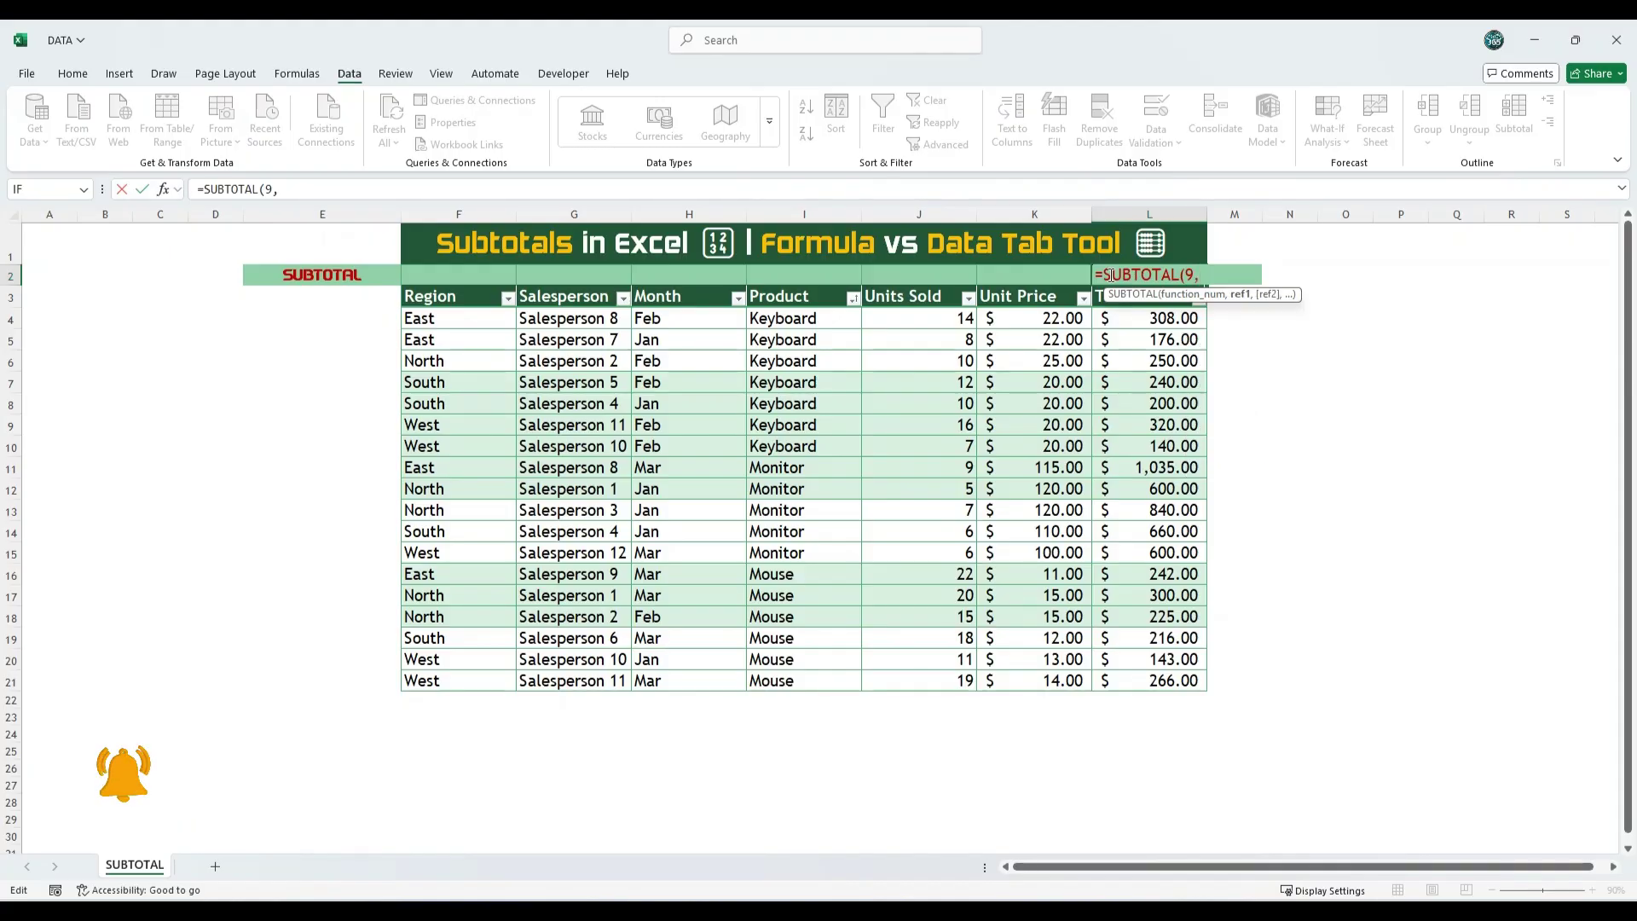
left_click_drag(1123, 317, 1158, 677)
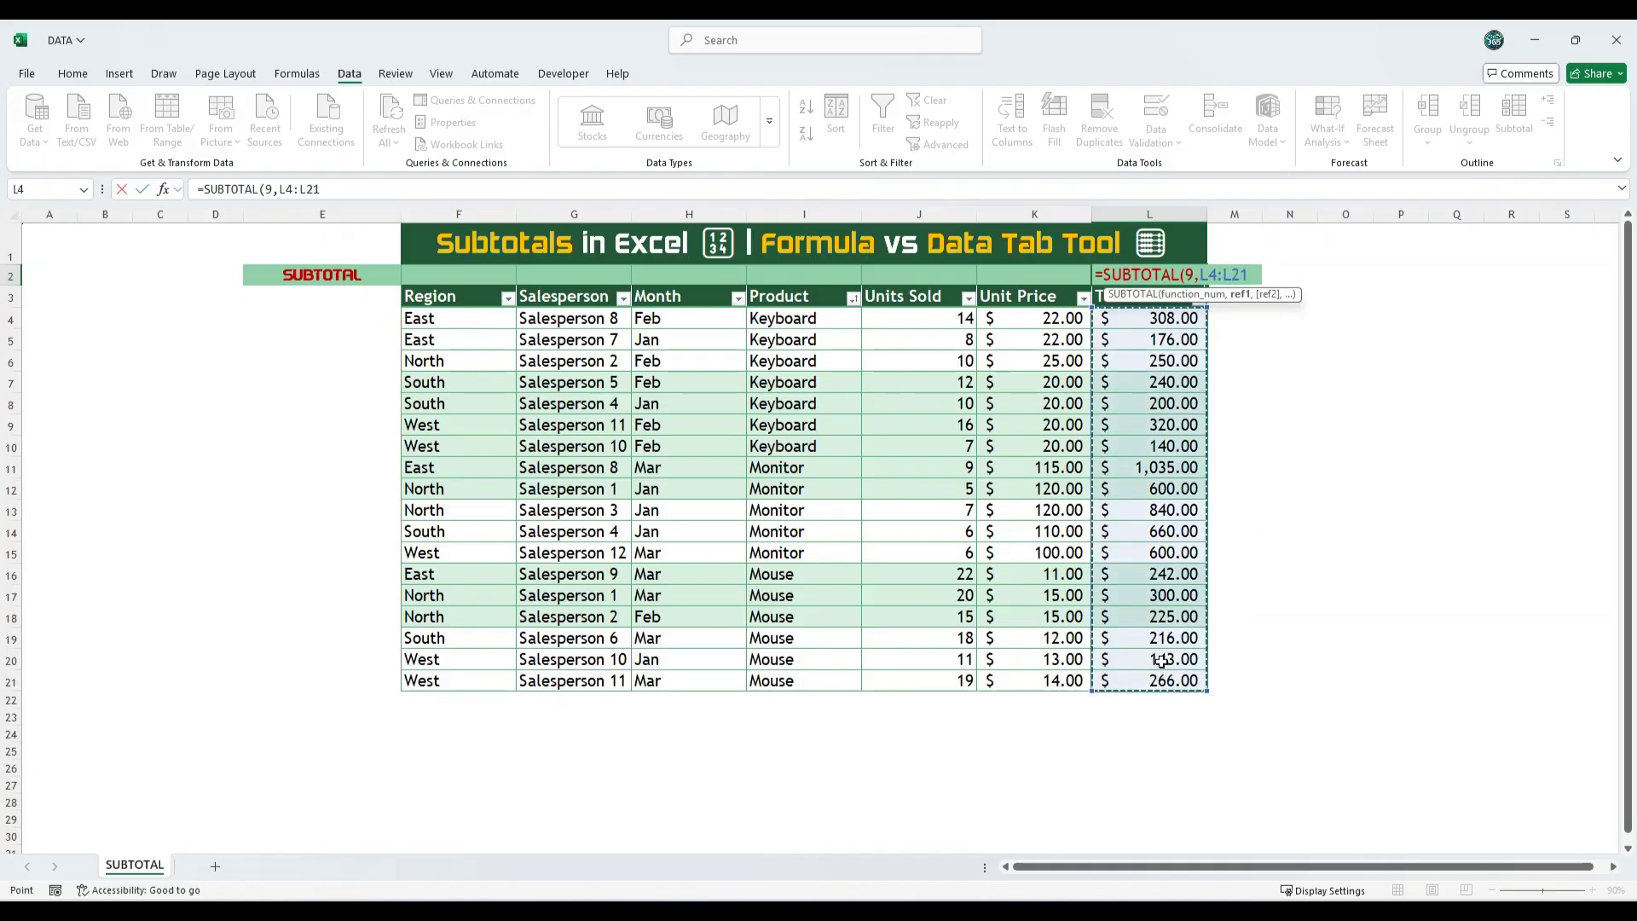
key("Return")
Inspect the SUBTOTAL formula in cell L2.
left_click(1289, 573)
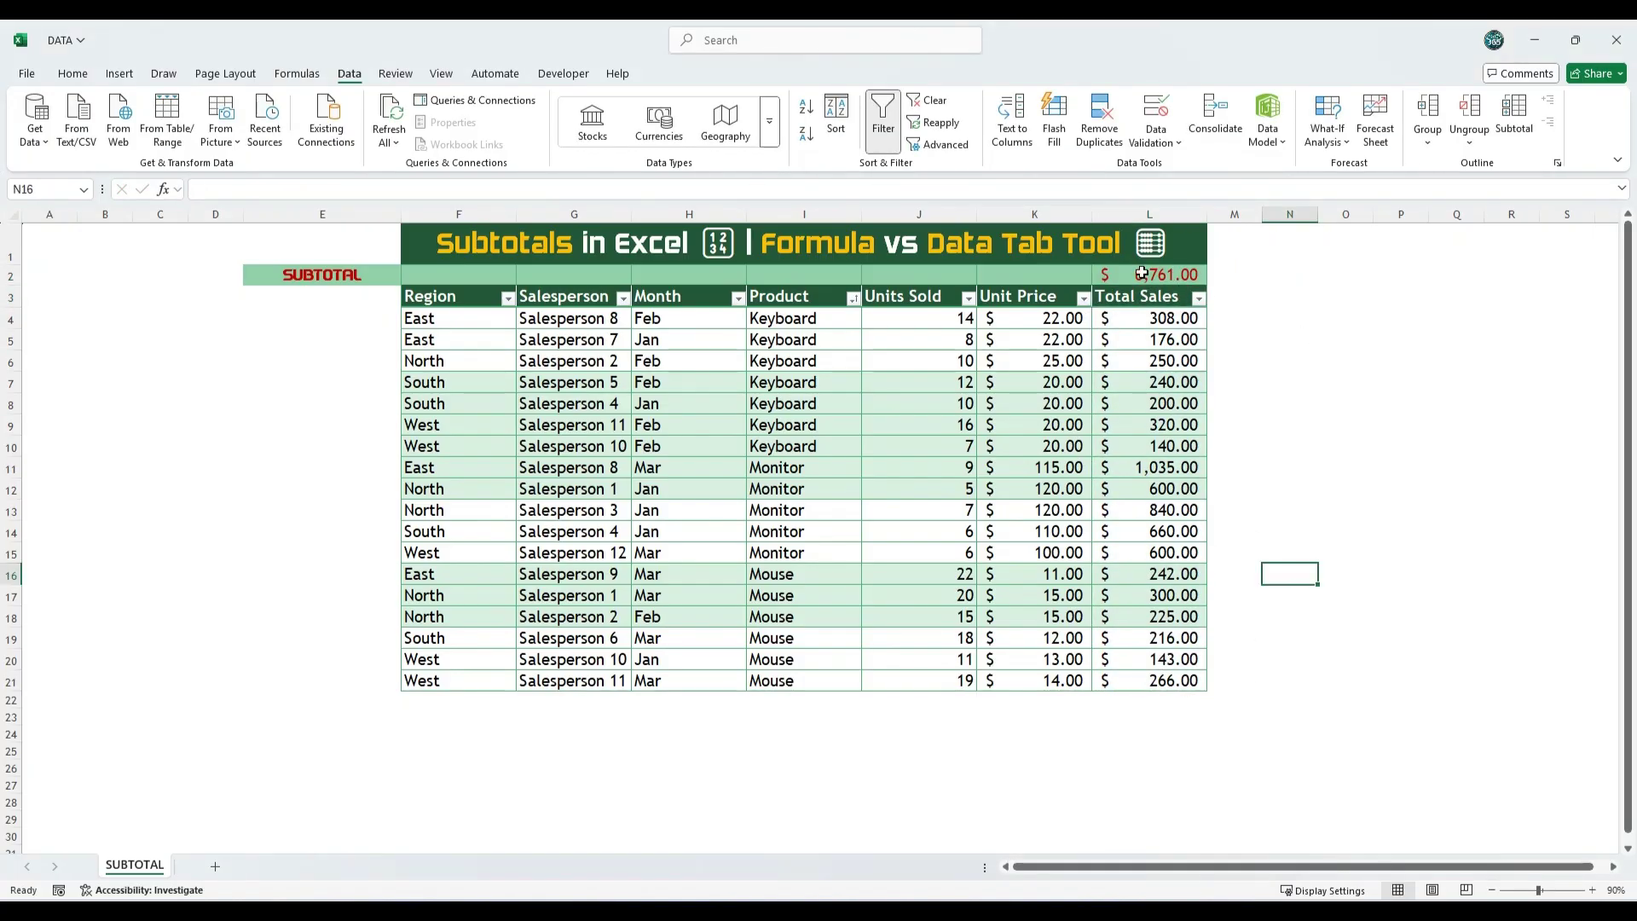
left_click(1142, 272)
left_click(1510, 489)
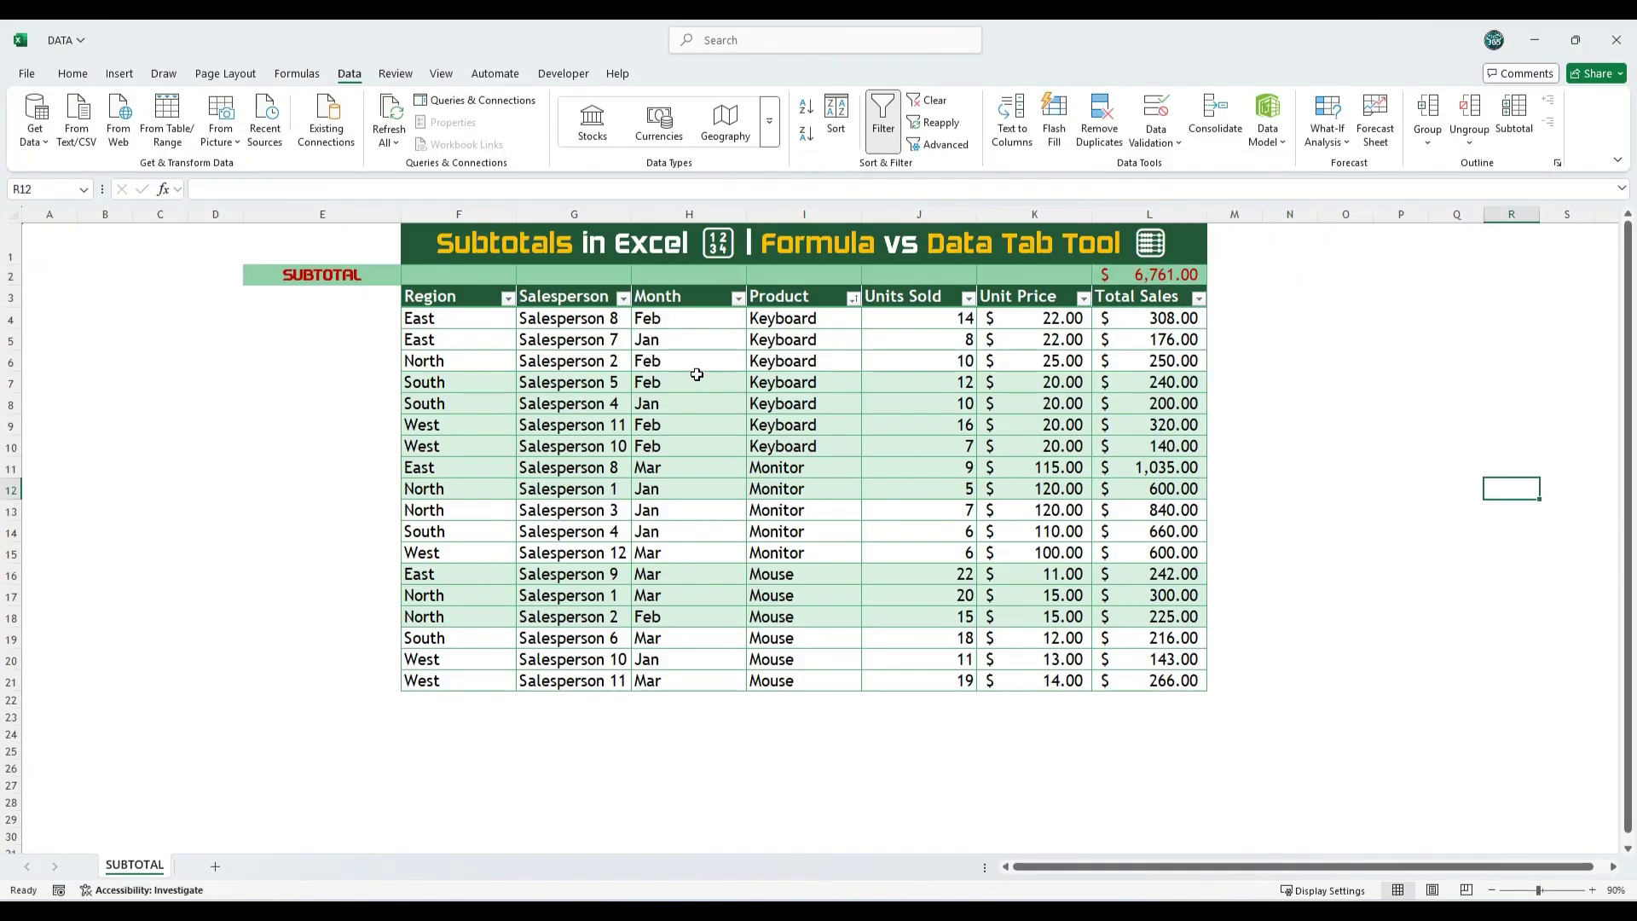
Filter Region to North only, leaving 5 of 18 rows and a 2,215.00 subtotal.
left_click(509, 298)
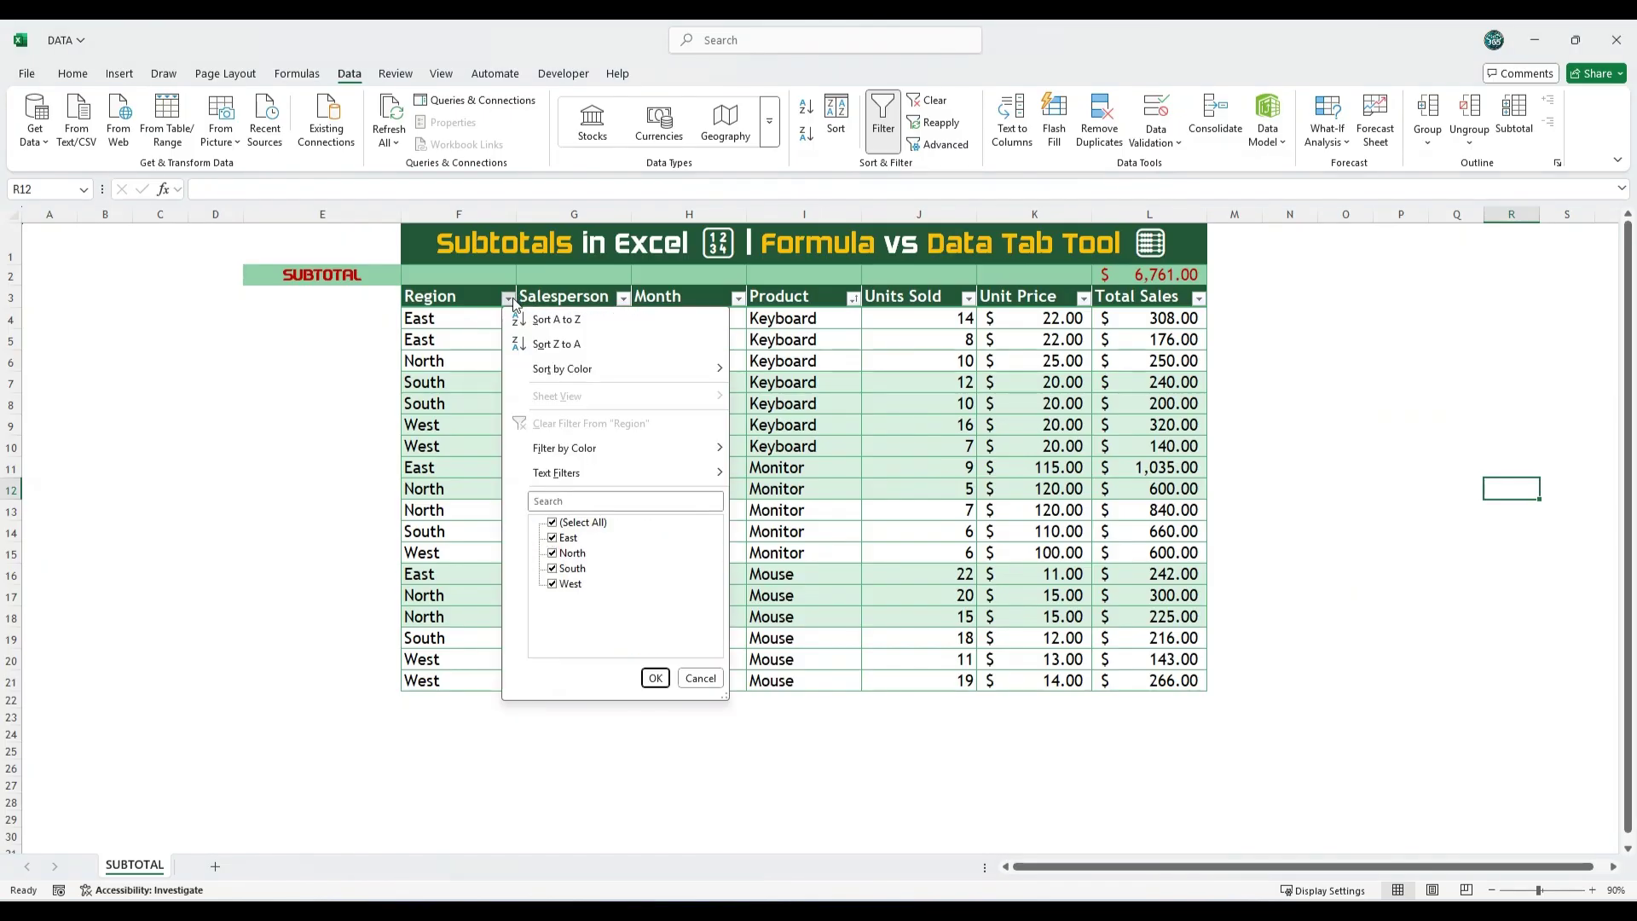
left_click(583, 522)
left_click(571, 553)
left_click(655, 678)
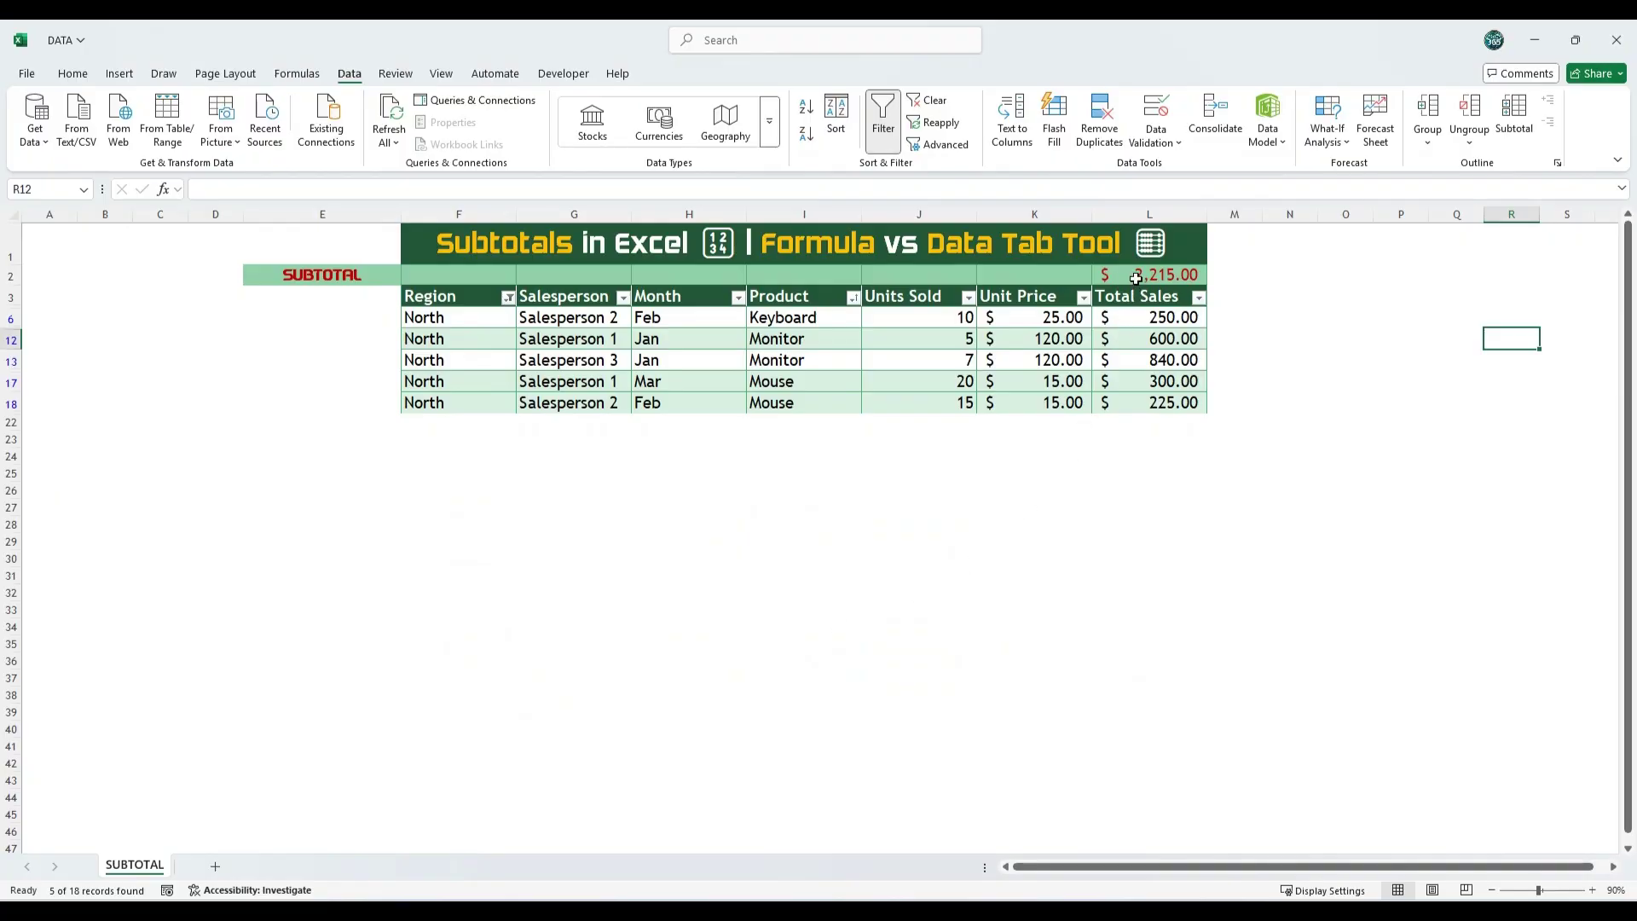
Filter Product to Monitor only and check the visible Total Sales sum against the subtotal.
left_click_drag(1141, 326, 1151, 405)
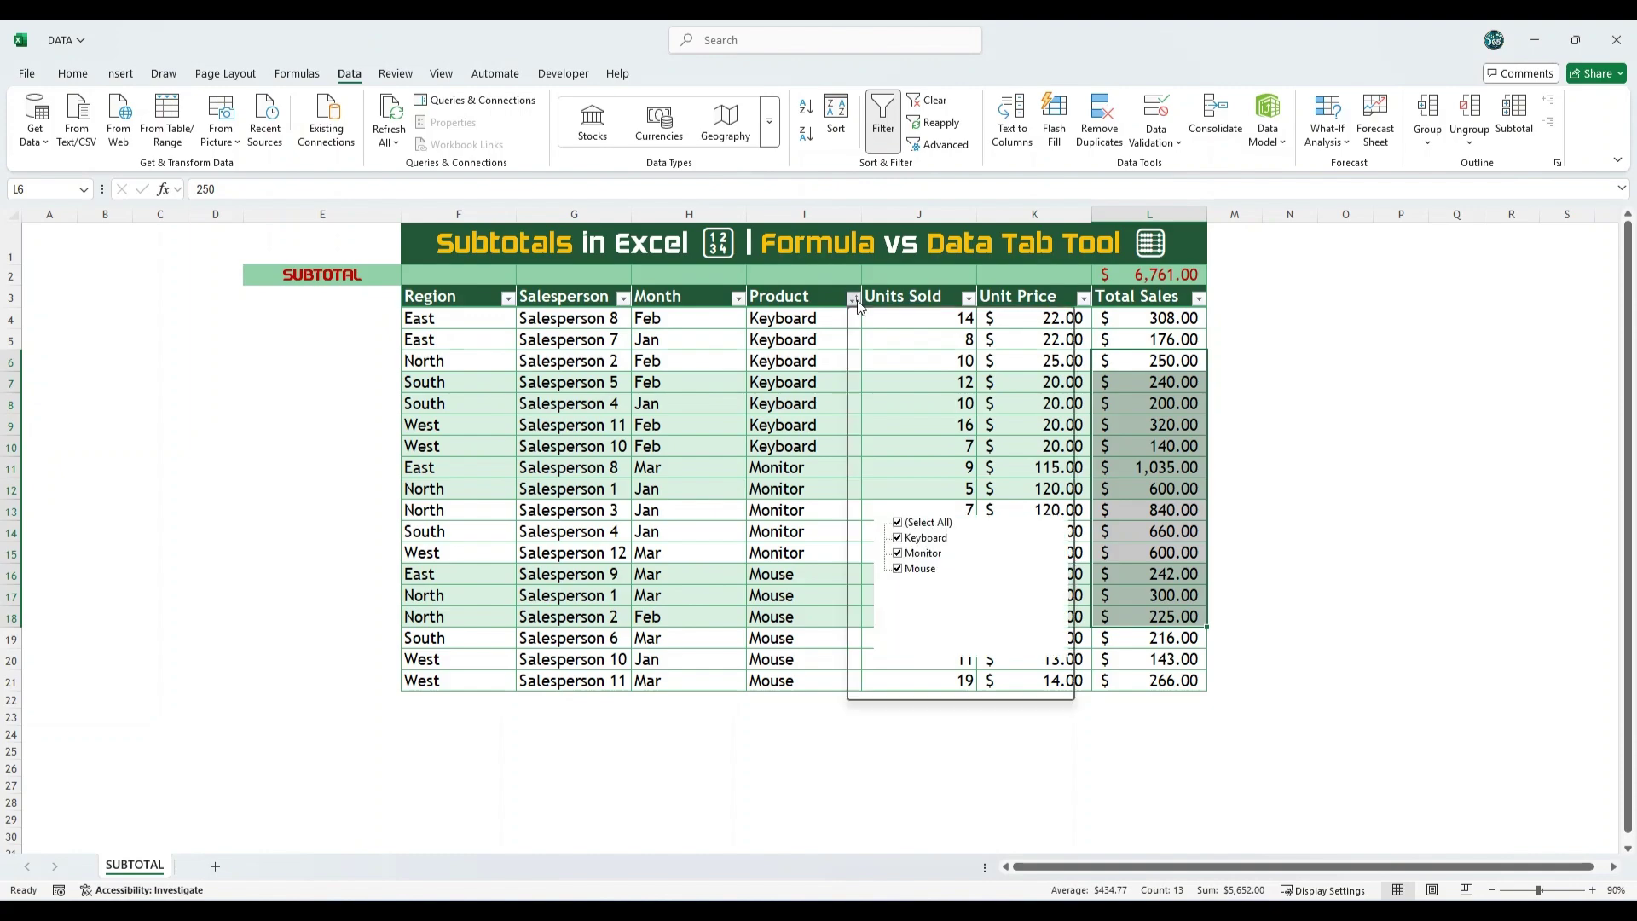
left_click(914, 522)
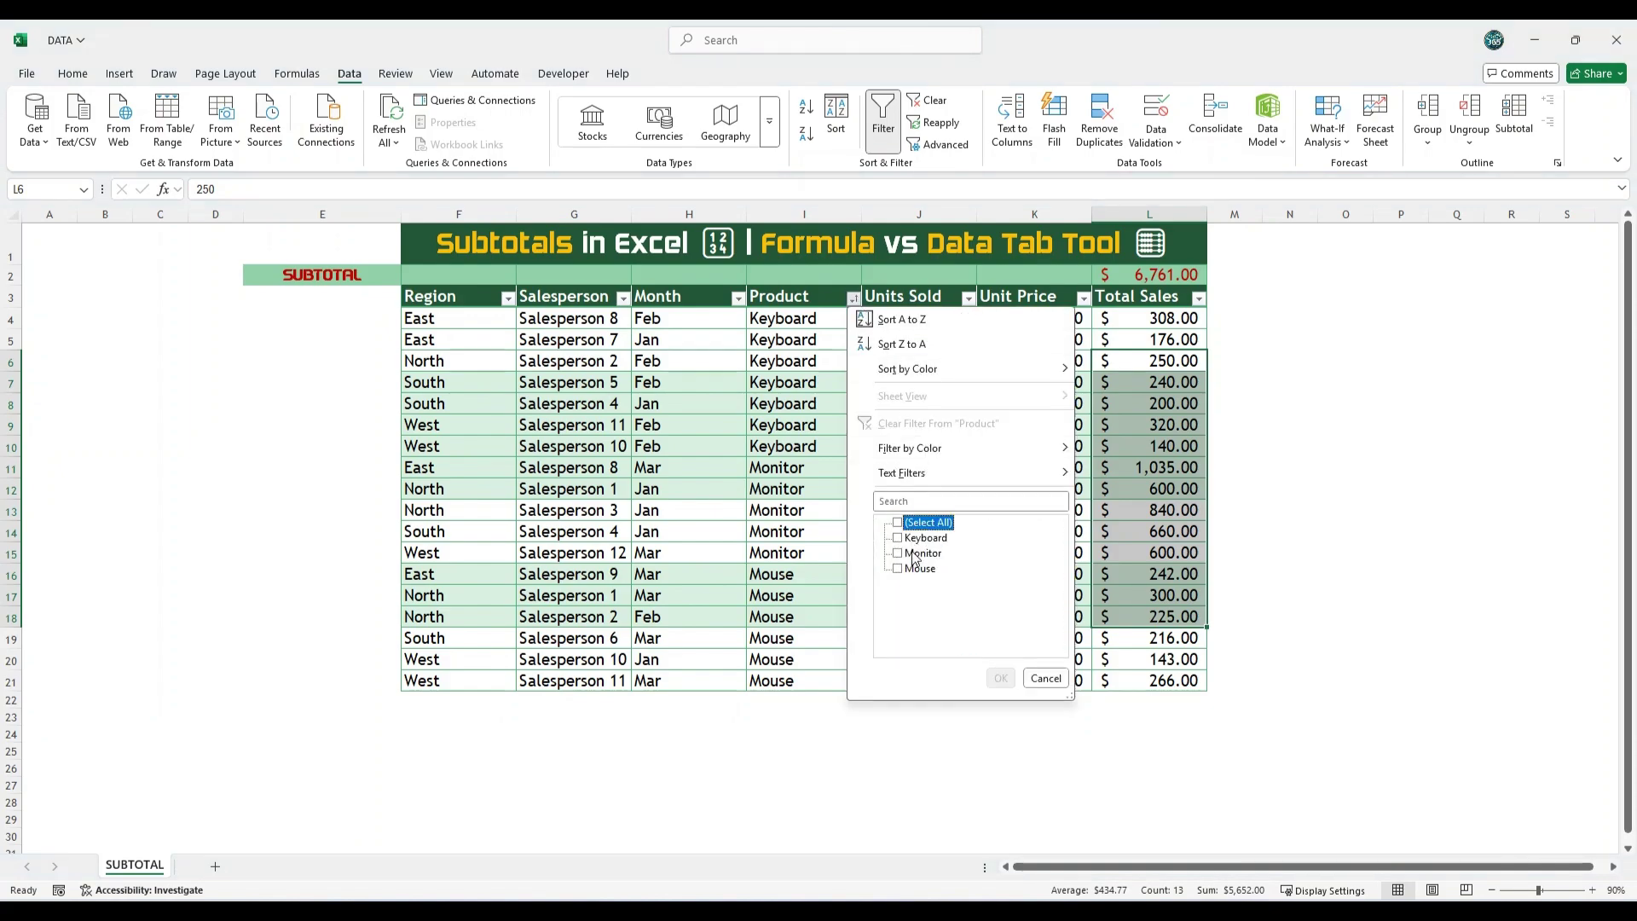
left_click(914, 554)
left_click(1000, 680)
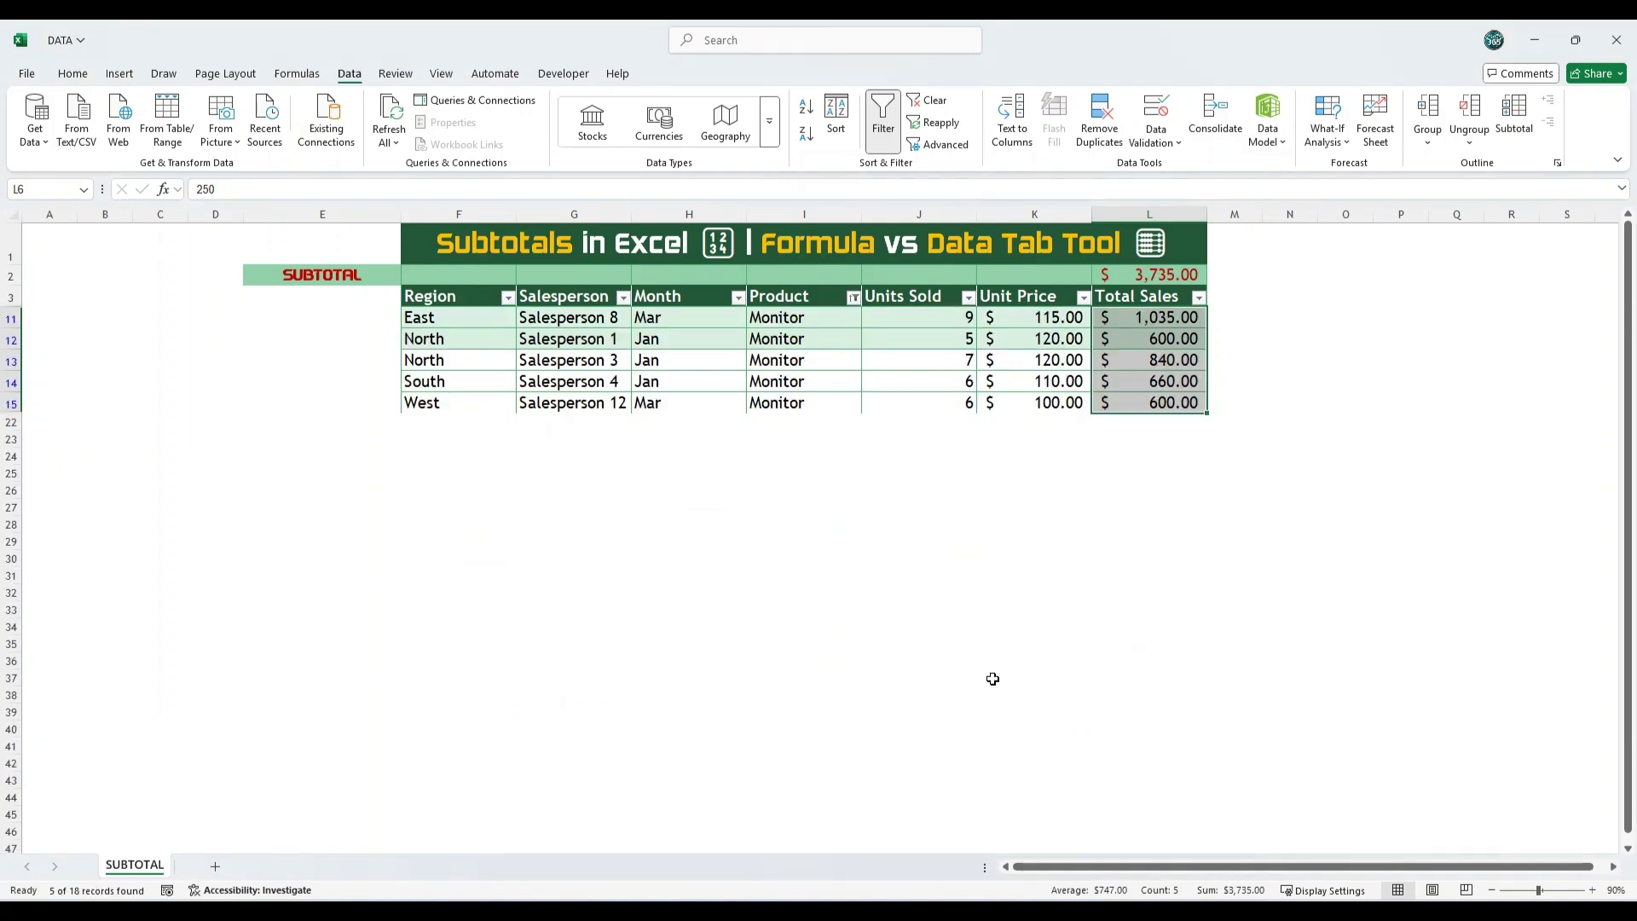
left_click(1173, 572)
left_click_drag(1148, 317, 1149, 402)
left_click(1456, 456)
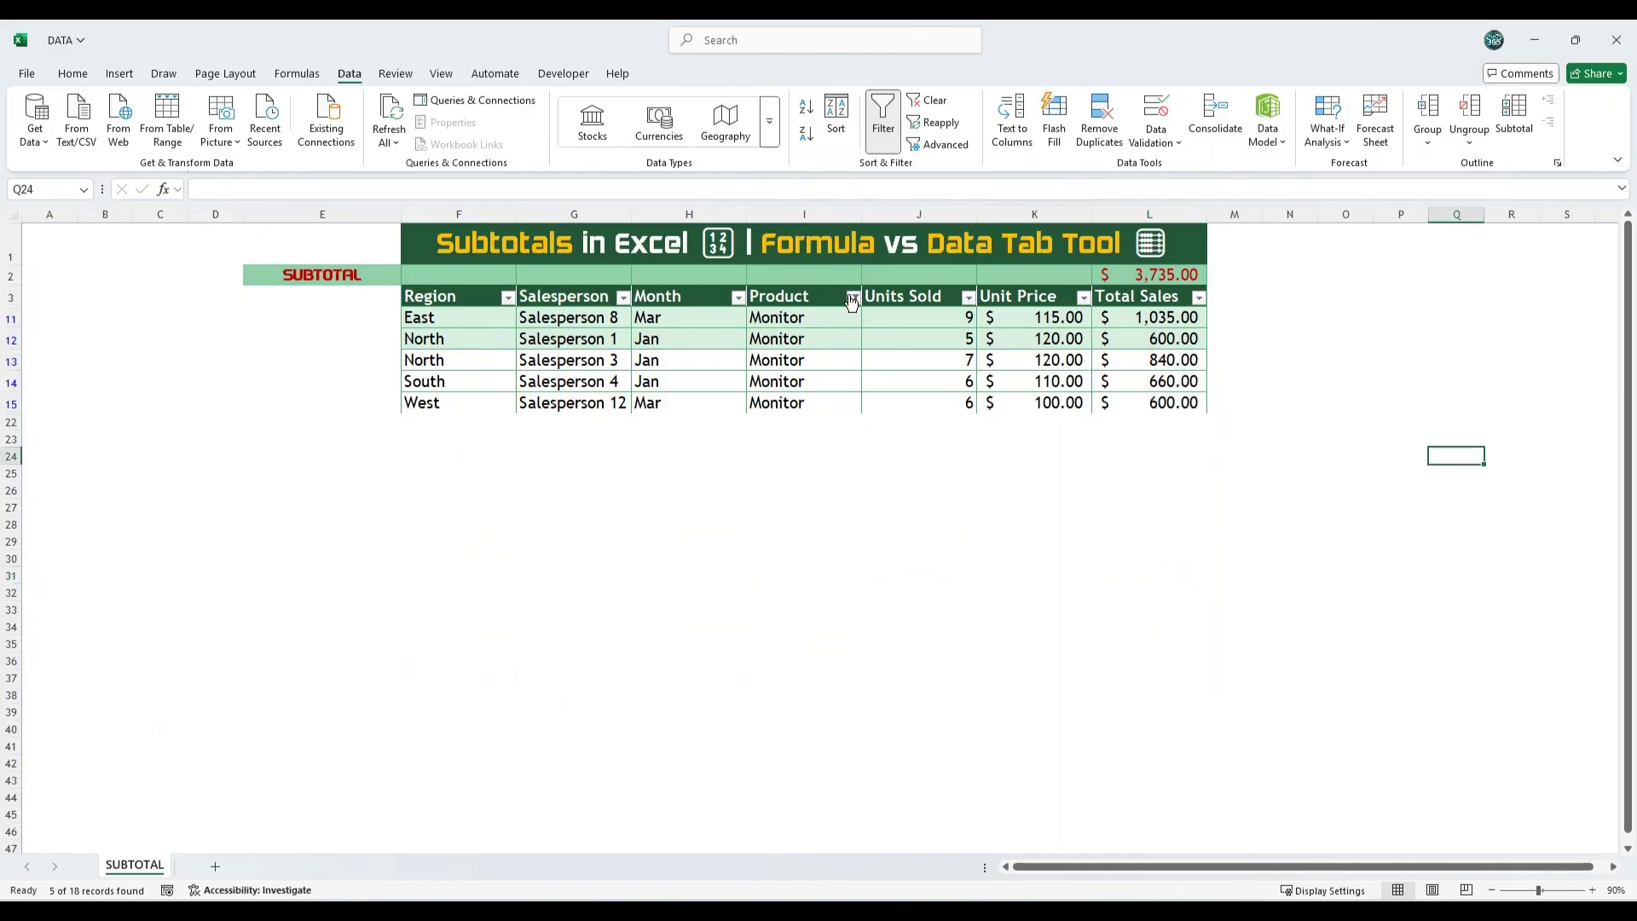
Select all products in the Product filter so all 18 rows return and the subtotal reads 6,761.00.
left_click(853, 297)
left_click(903, 521)
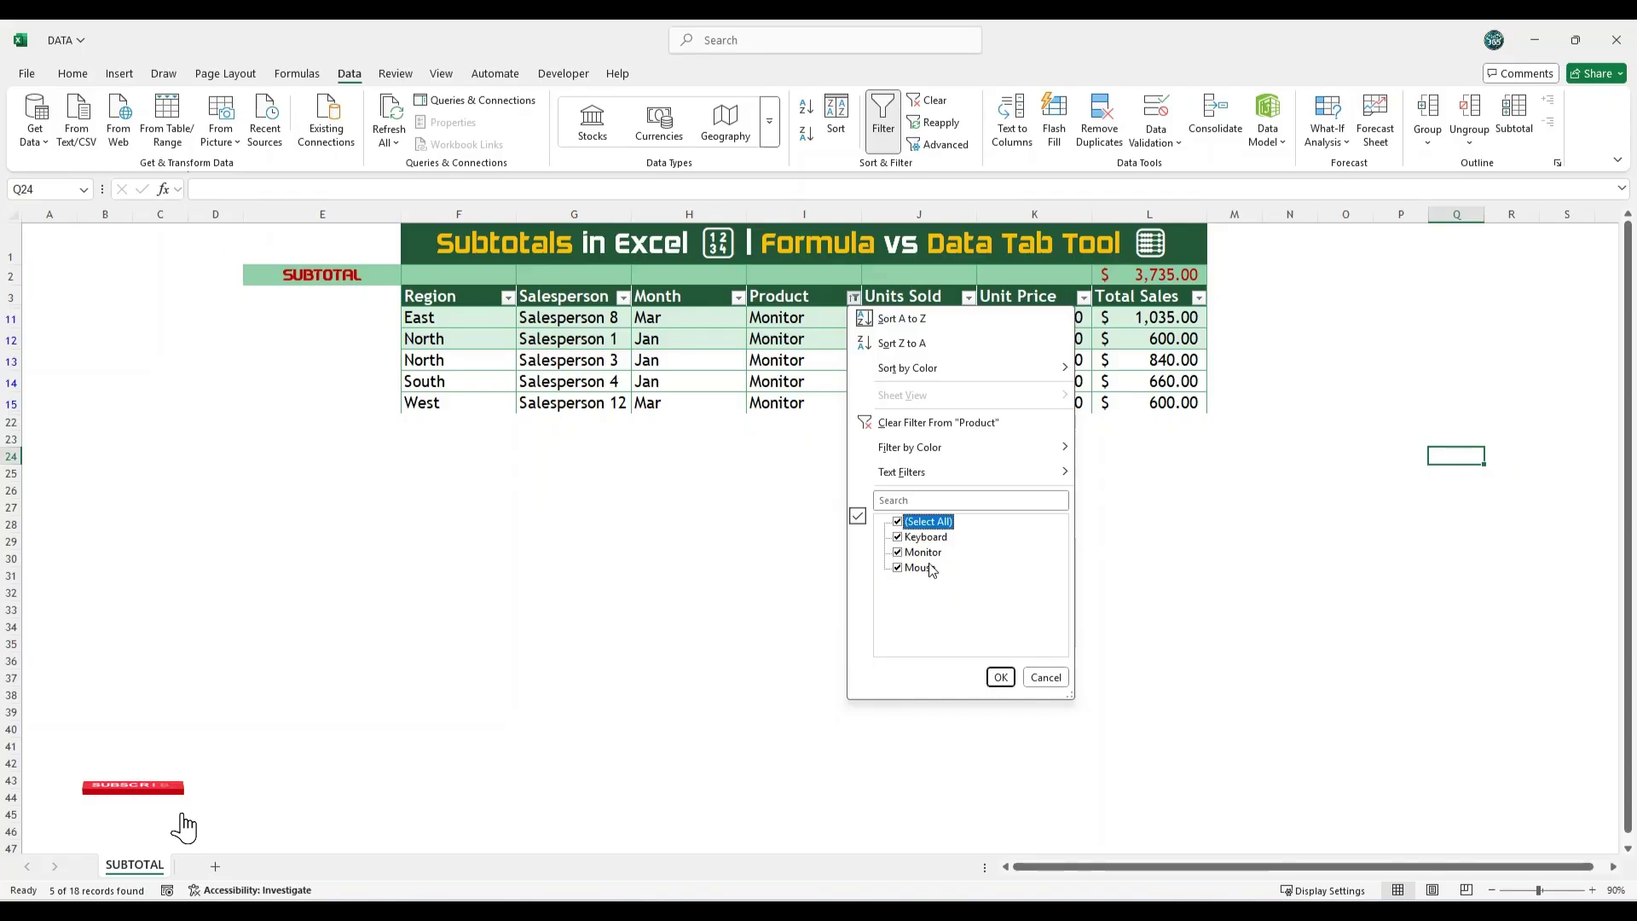
left_click(999, 678)
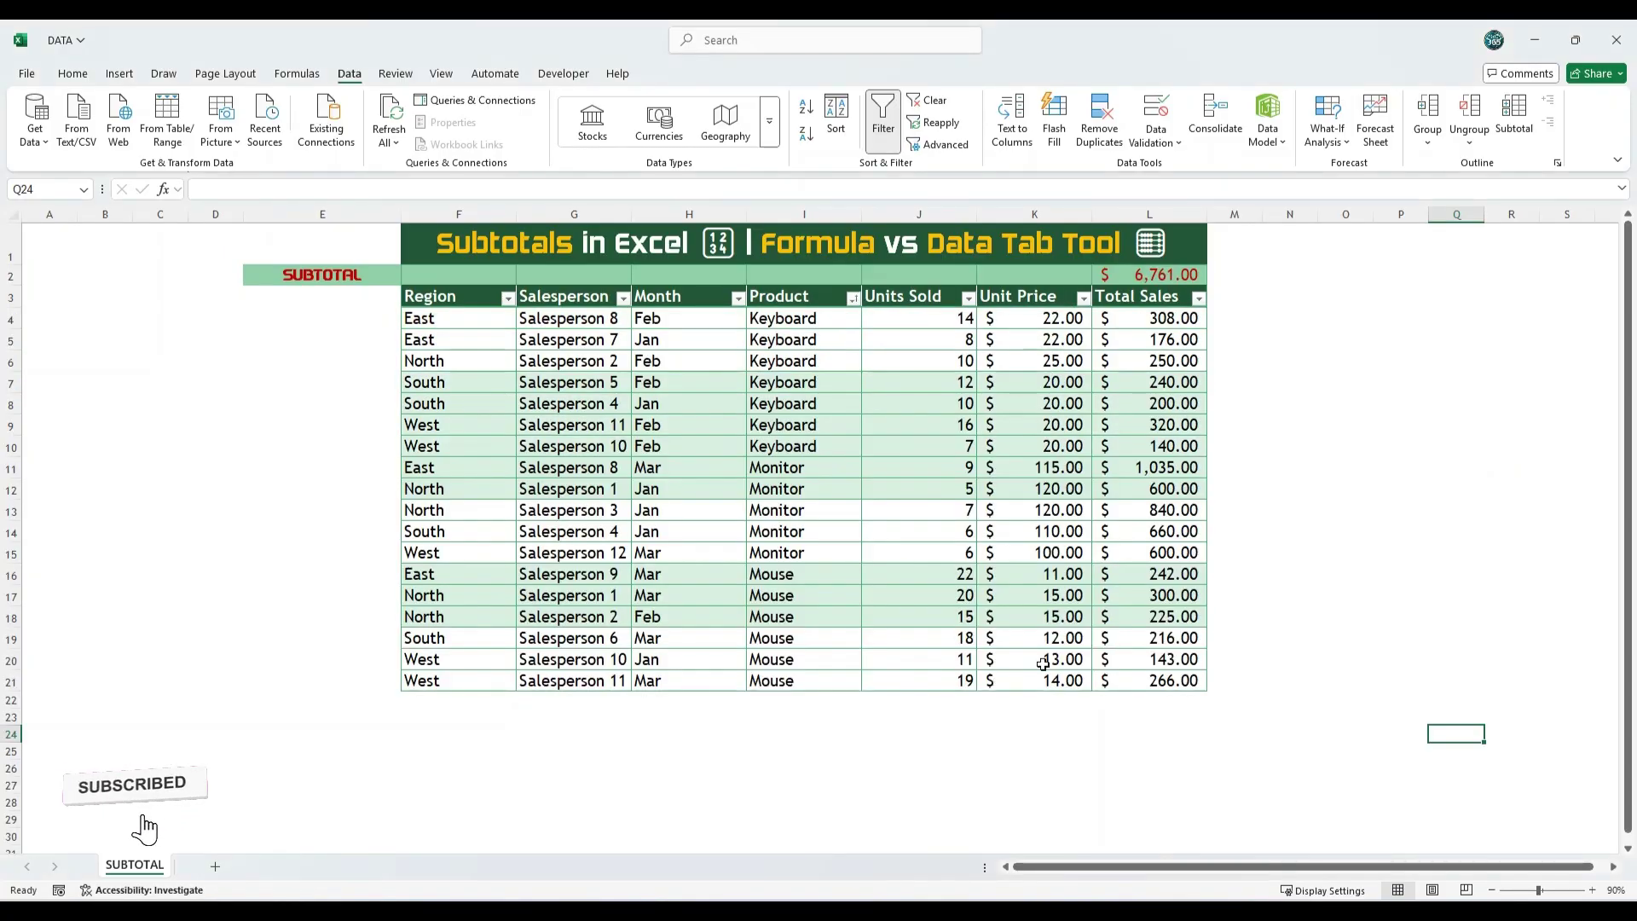
left_click(1253, 576)
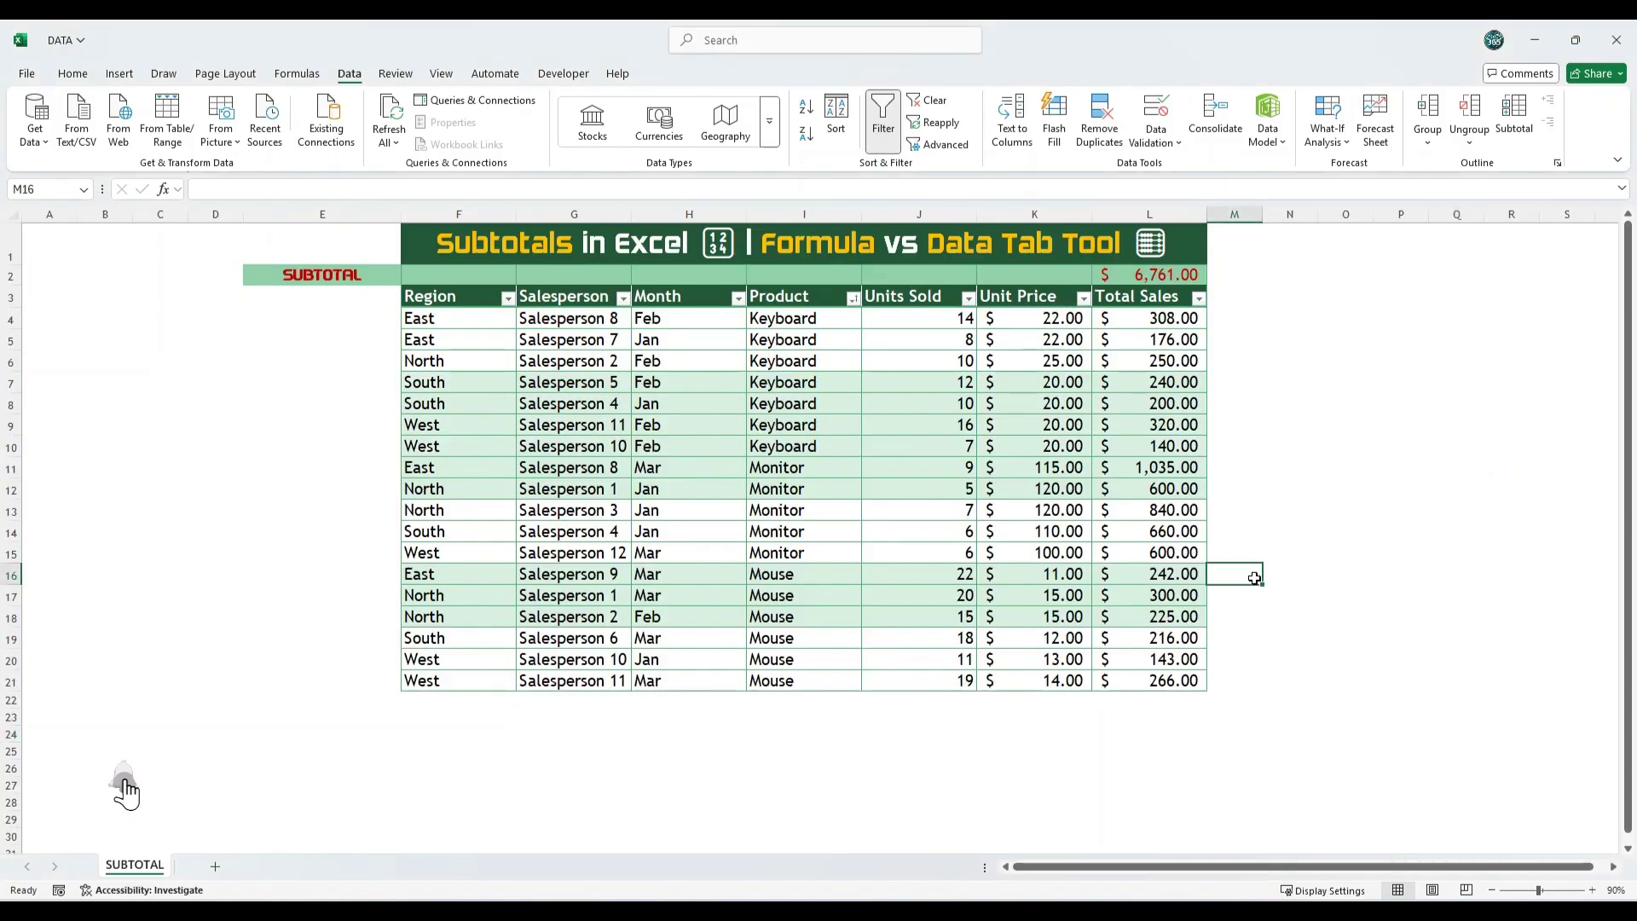